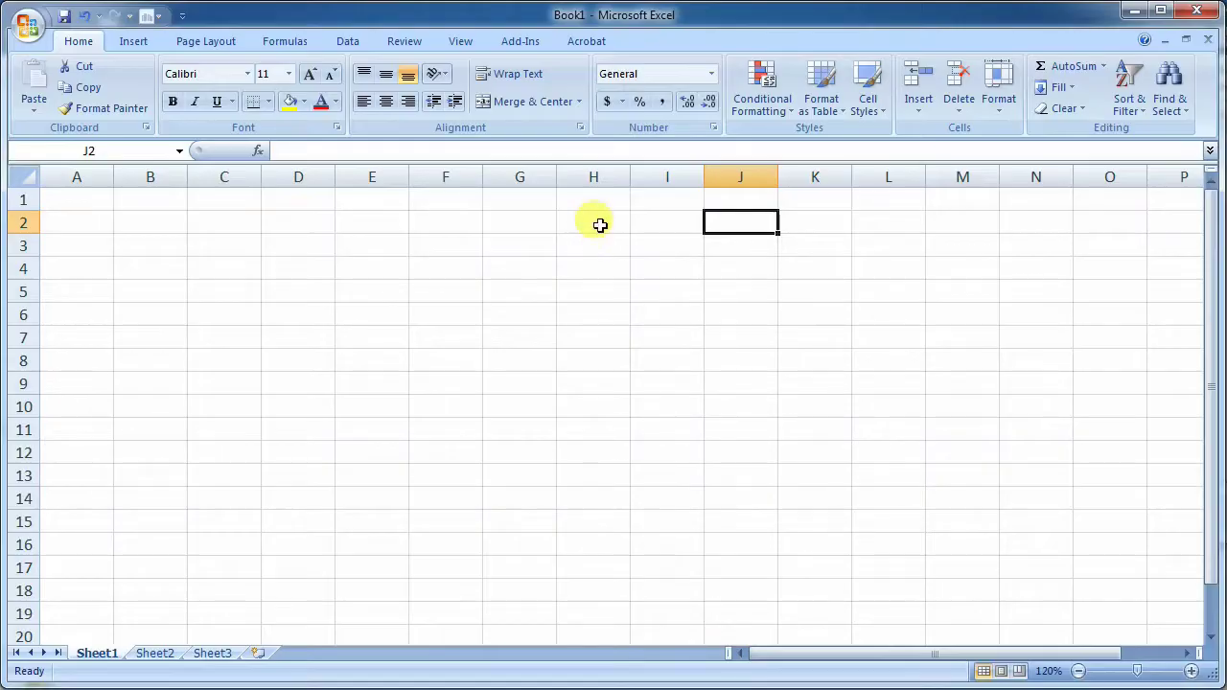
# Step: Enter the text '123 abd' in the first cell of column H
pyautogui.click(598, 224)
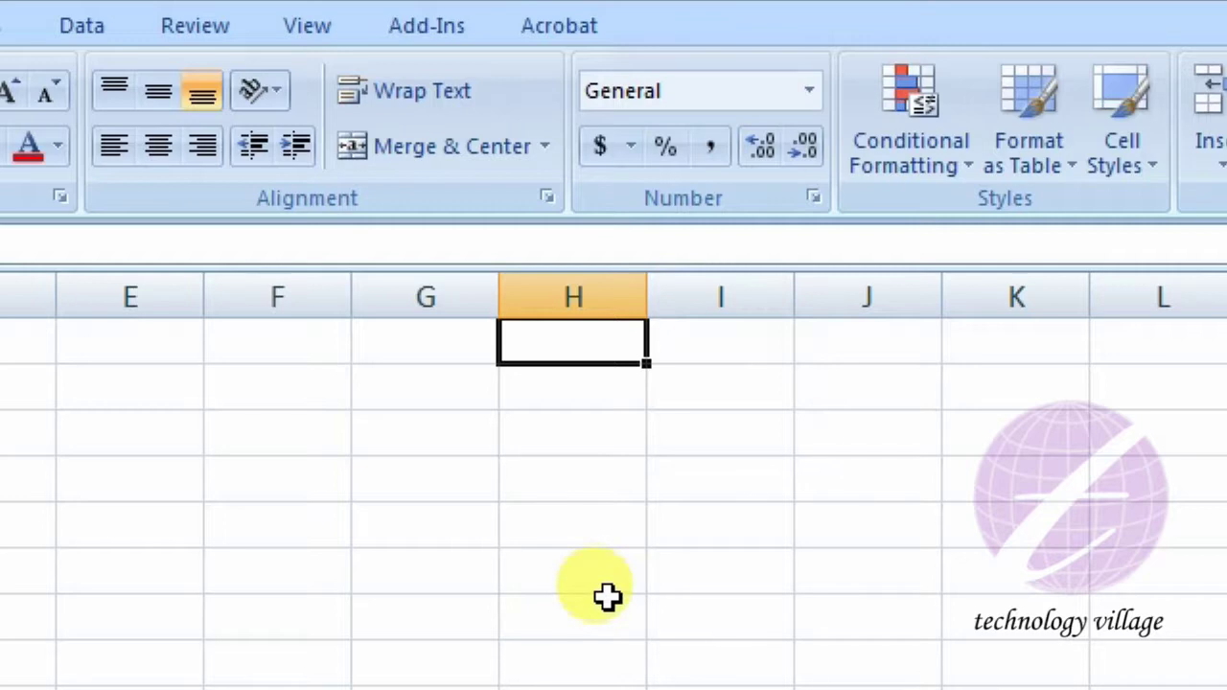
pyautogui.write('123 abd')
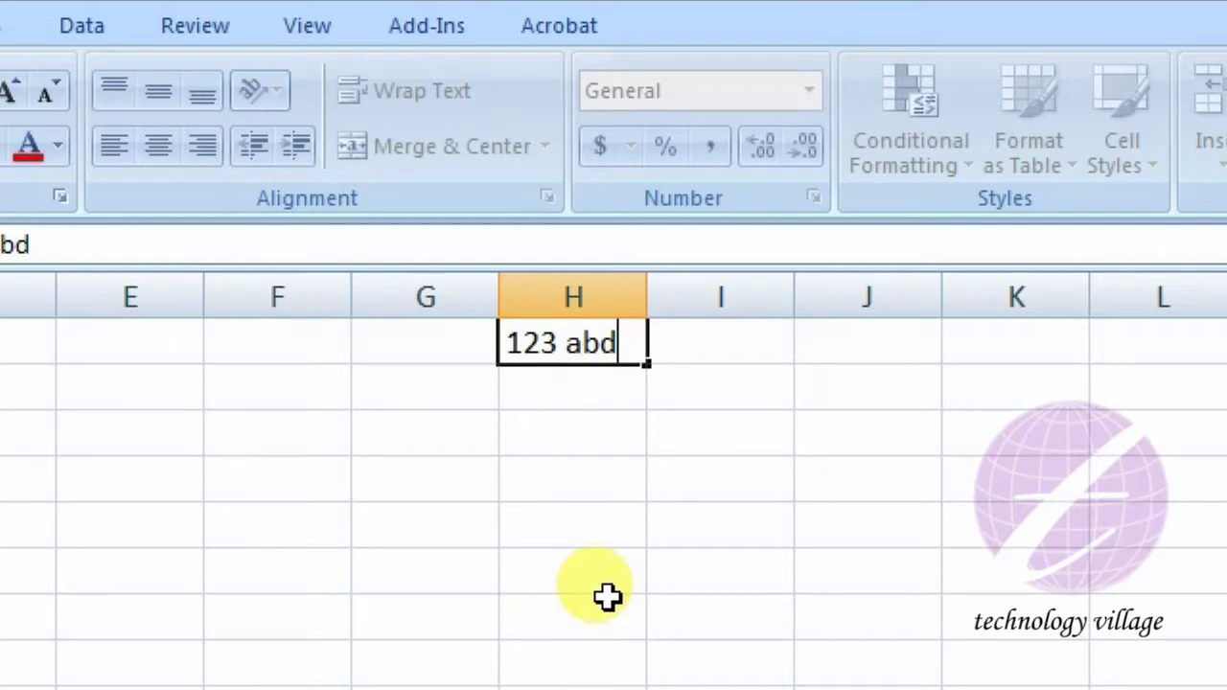
pyautogui.press('Return')
pyautogui.press('Up')
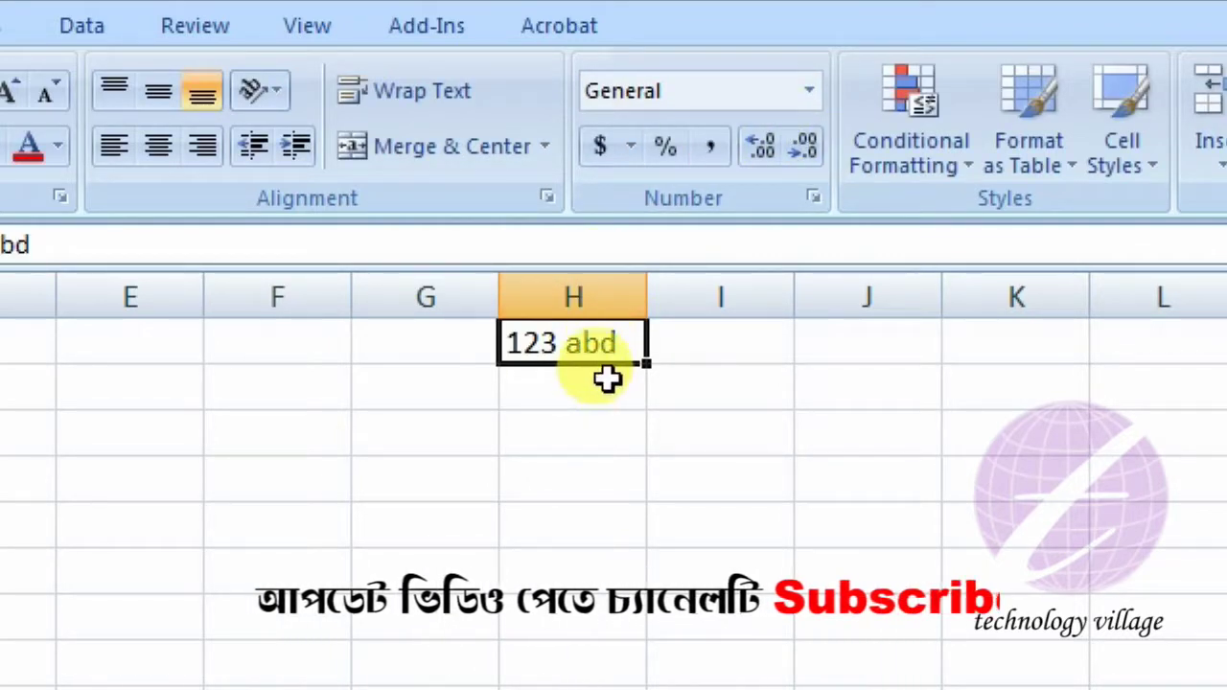
# Step: Format I1 as Number and enter 50 so it displays 50.00
pyautogui.click(733, 347)
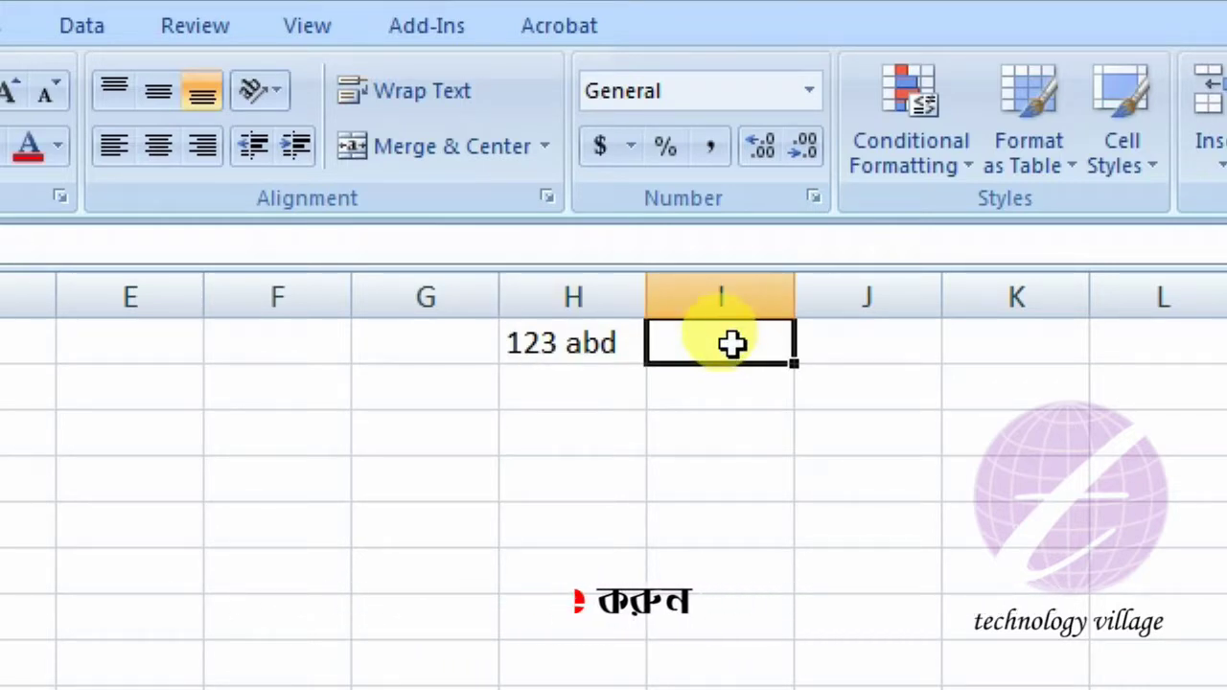
pyautogui.click(809, 91)
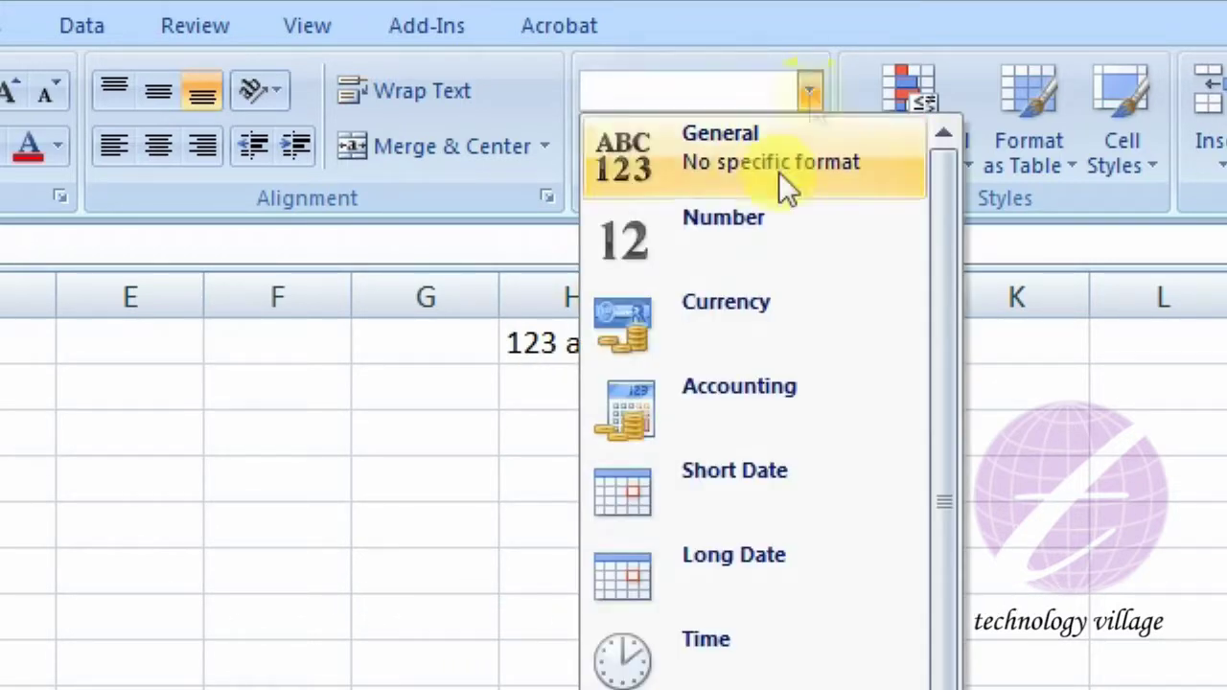
pyautogui.click(743, 223)
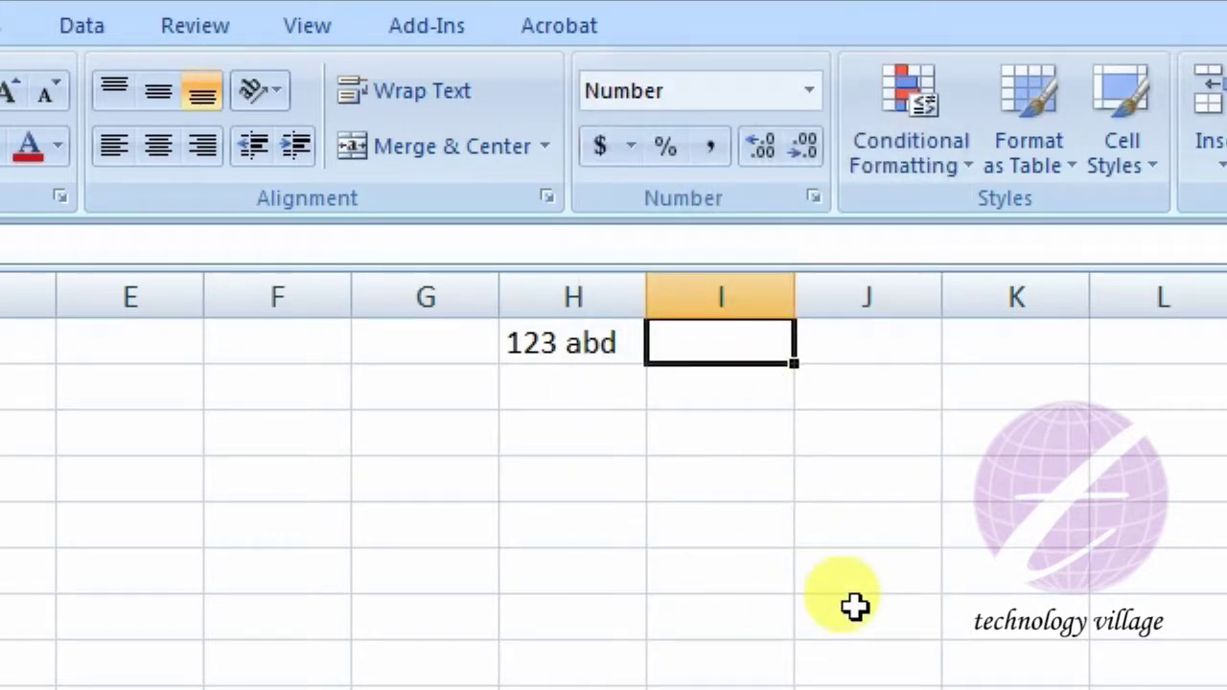
pyautogui.write('50')
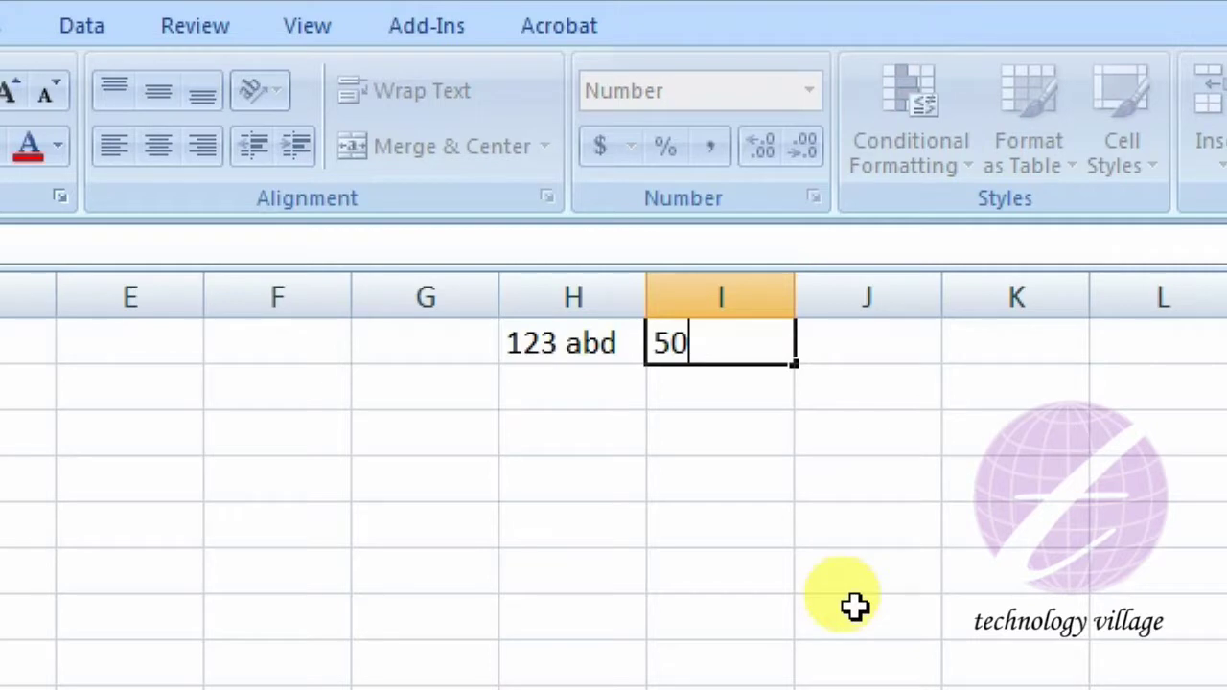
pyautogui.press('Return')
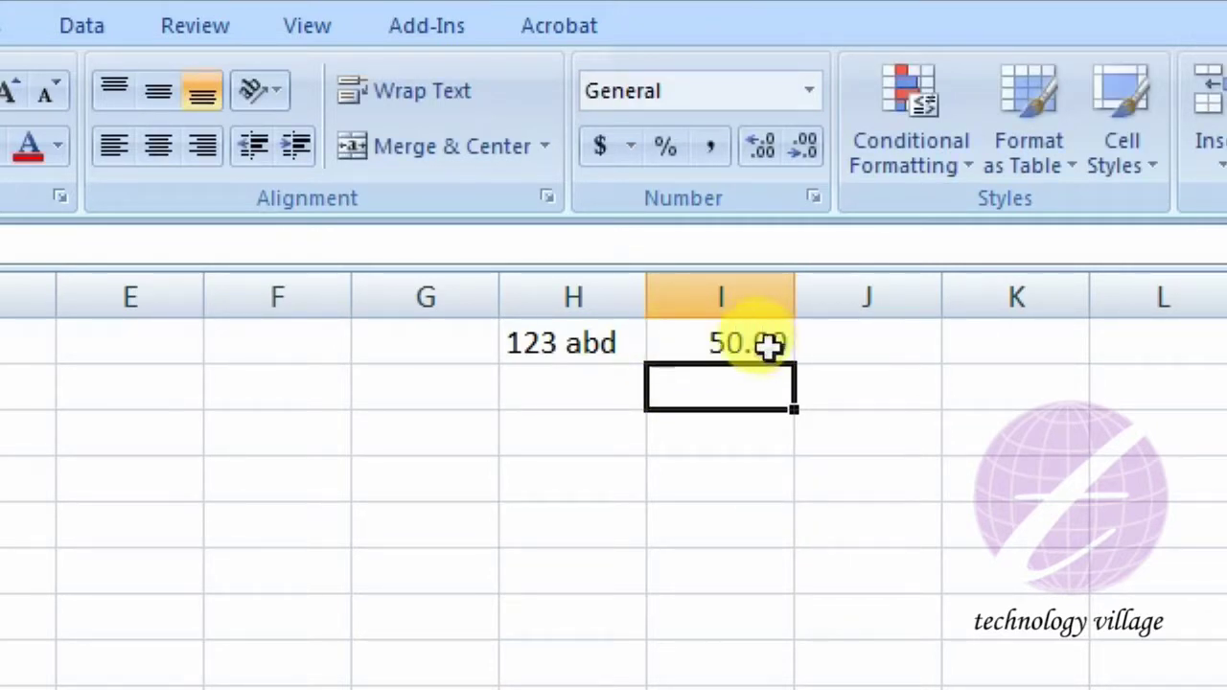
pyautogui.click(744, 342)
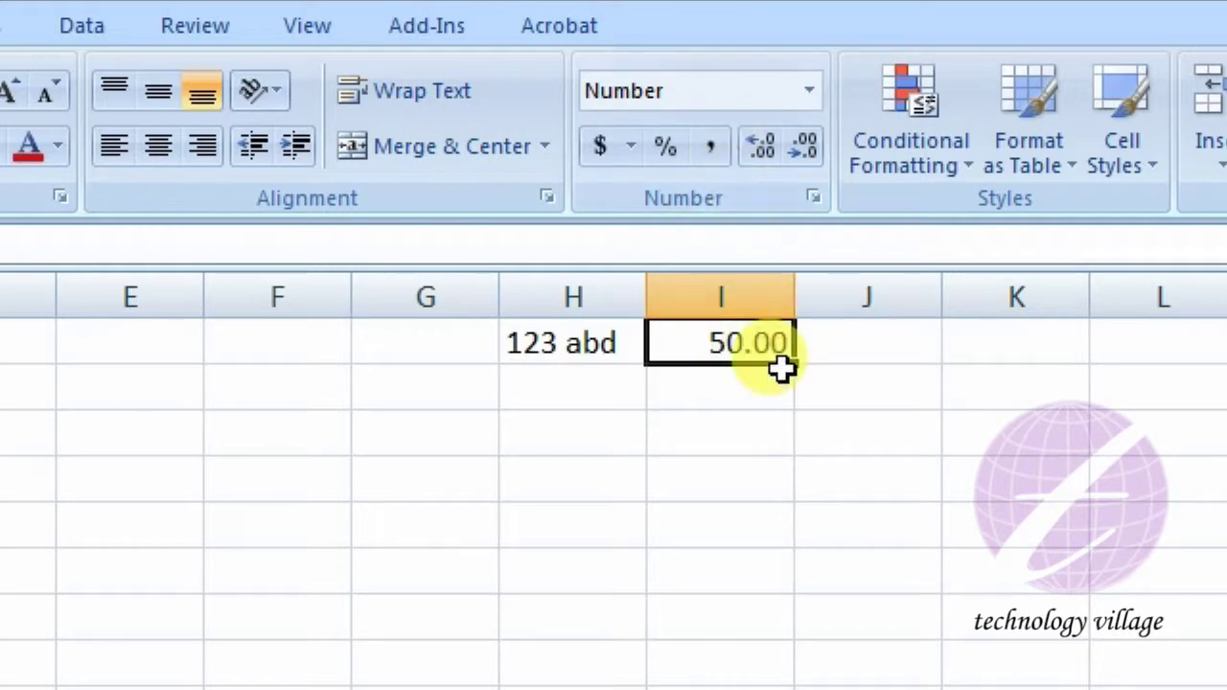
pyautogui.click(842, 351)
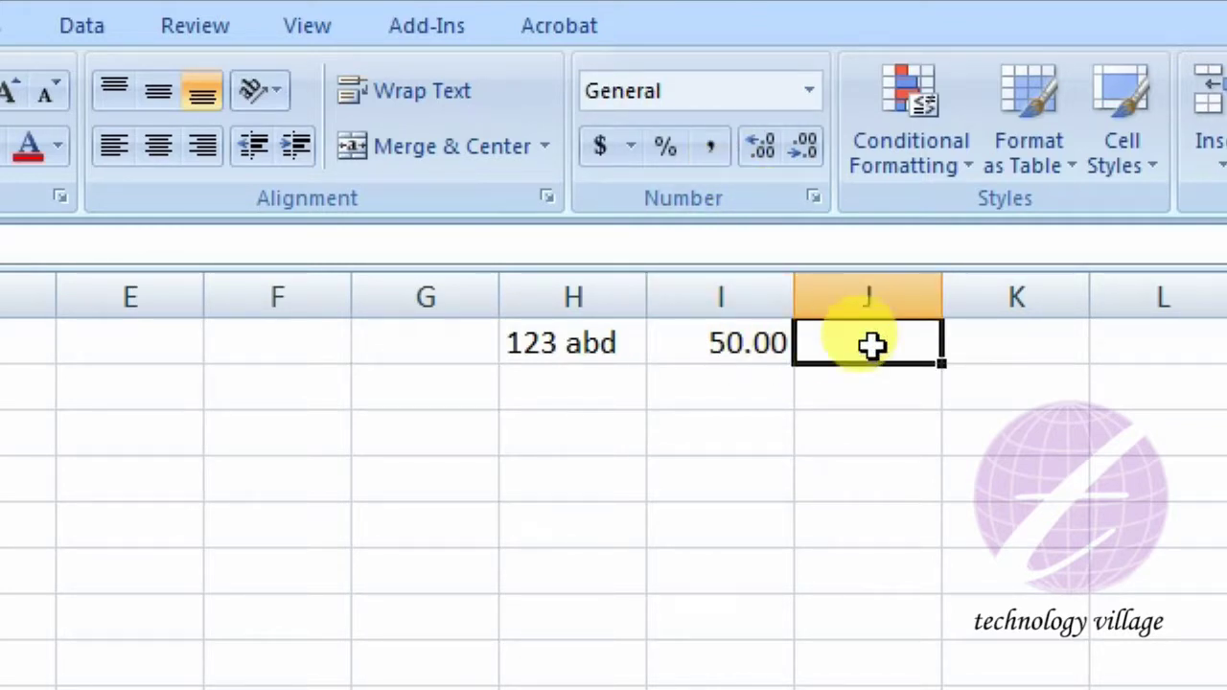
# Step: Format J1 as Currency, enter 40, then replace it with 6 to show $6.00
pyautogui.click(811, 91)
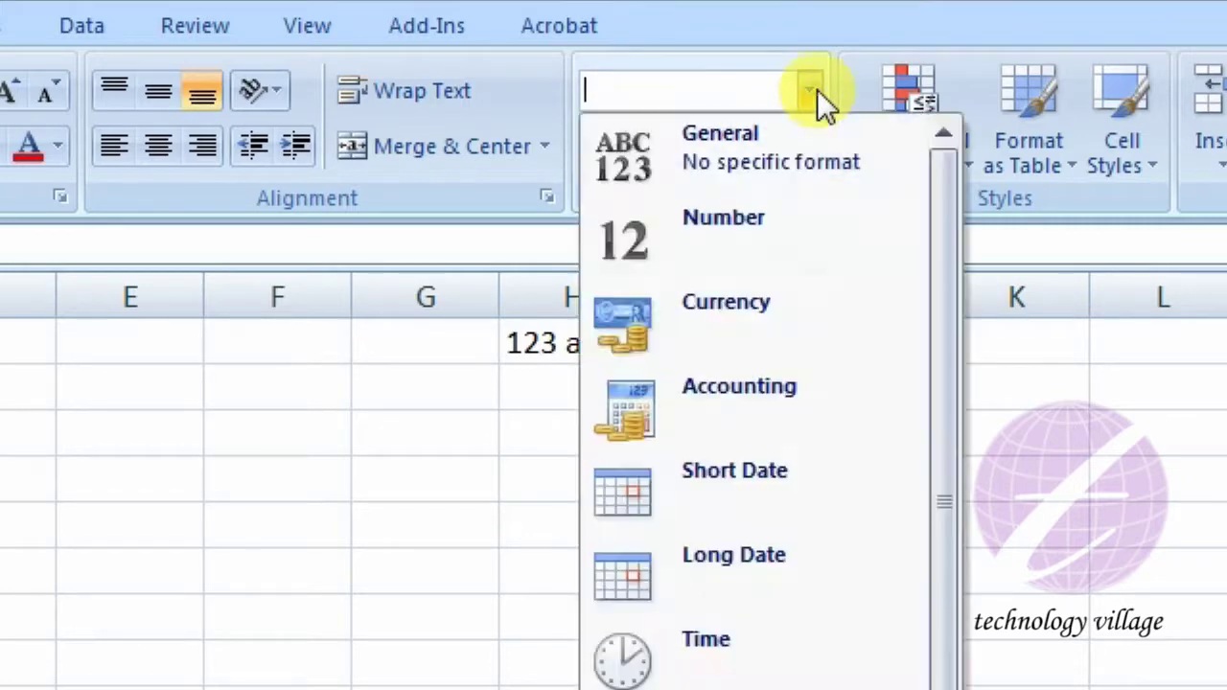
pyautogui.click(757, 326)
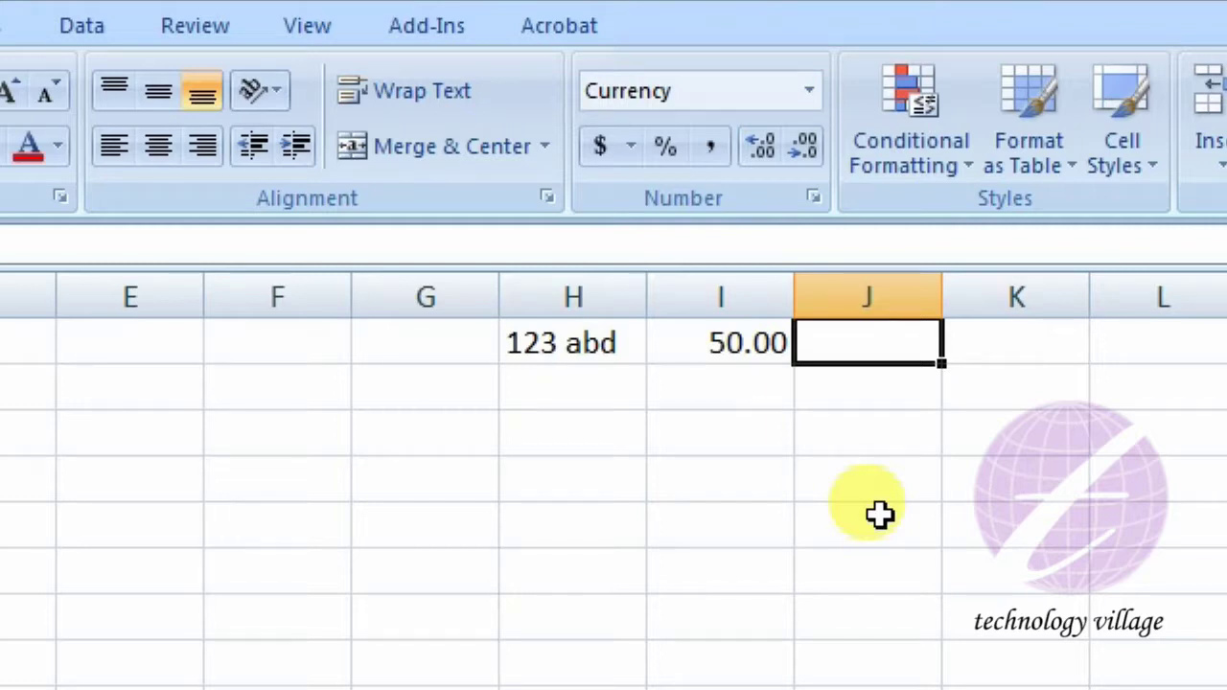
pyautogui.write('40')
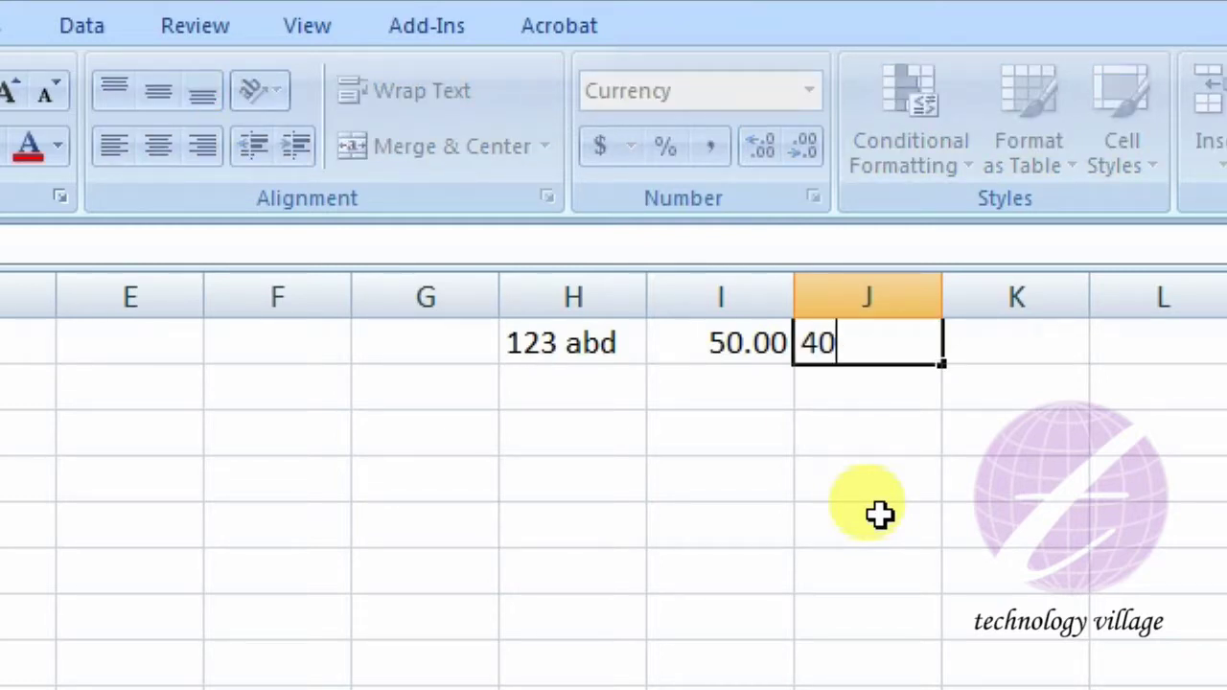
pyautogui.press('Return')
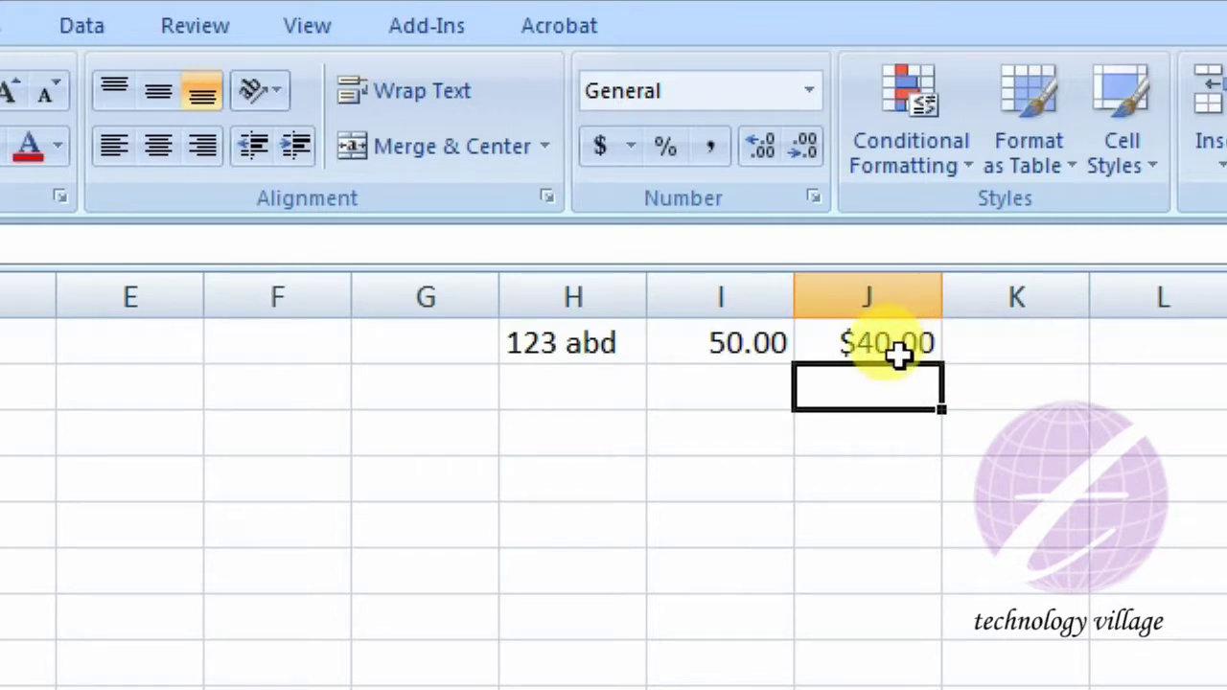
pyautogui.click(868, 343)
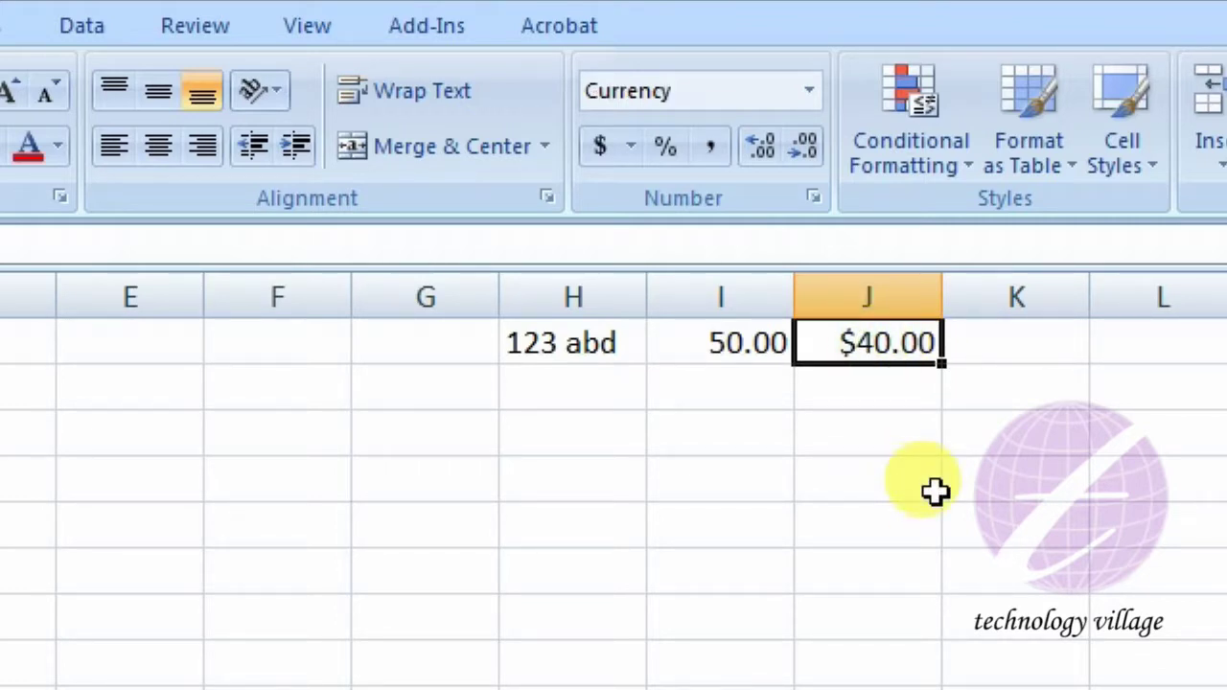
pyautogui.write('6')
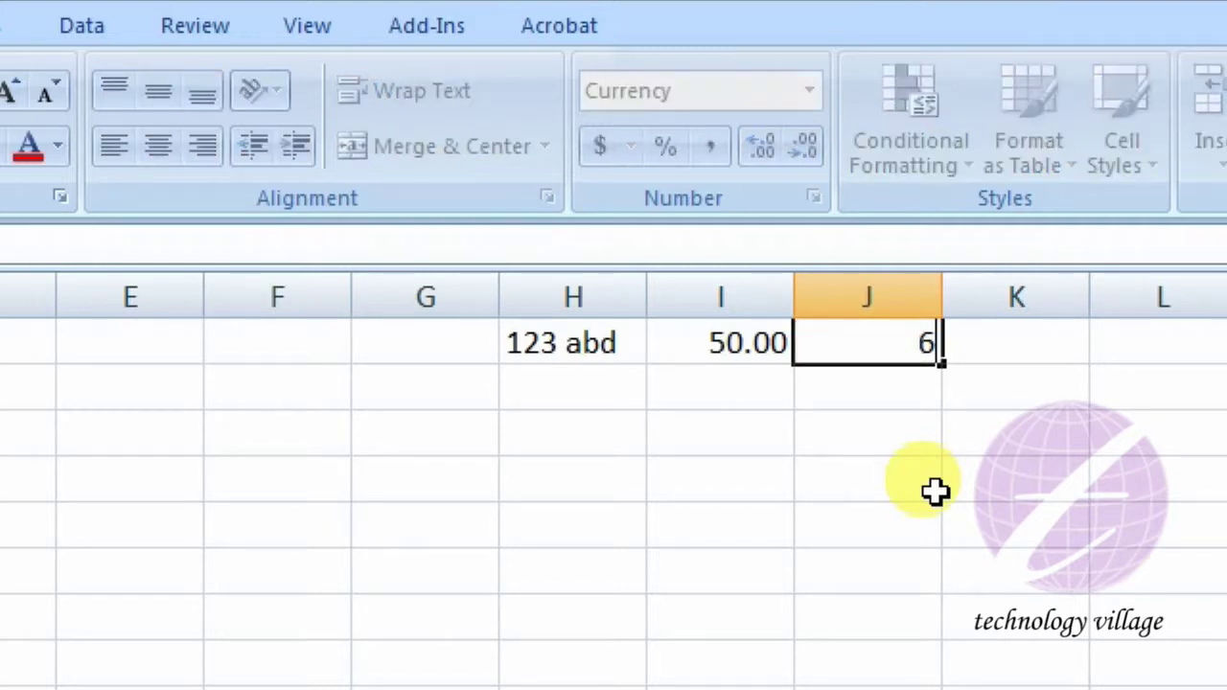
pyautogui.press('Return')
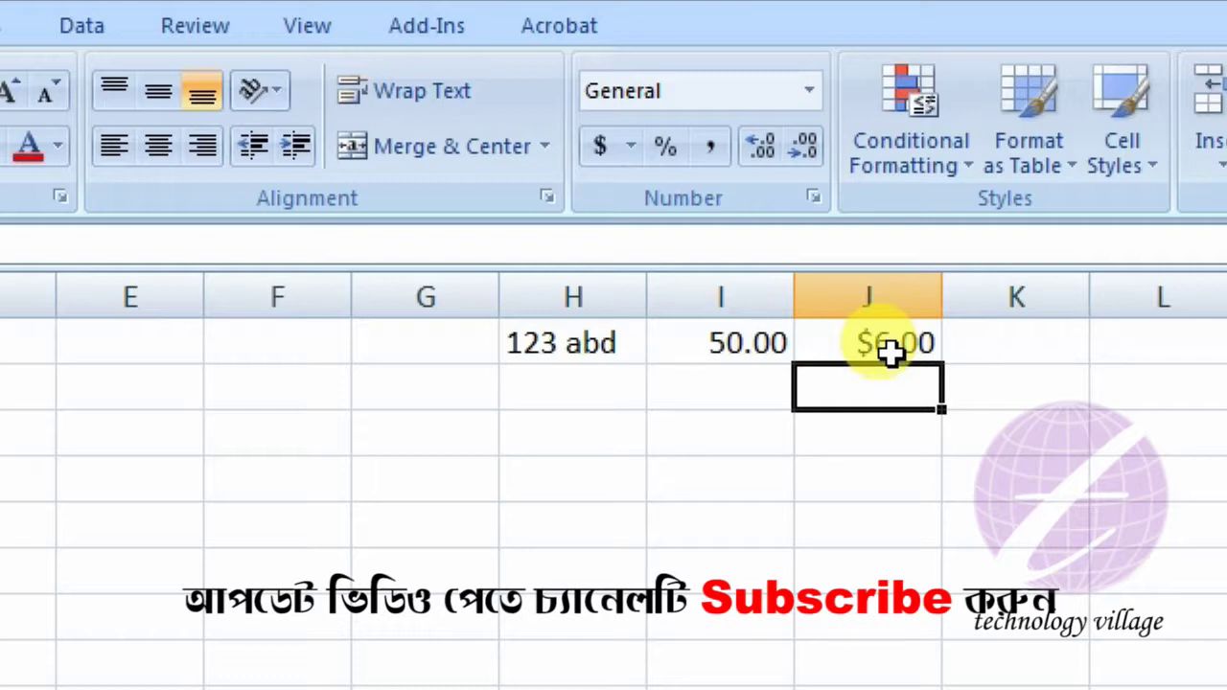
# Step: Switch the $6.00 cell to Accounting format
pyautogui.click(889, 351)
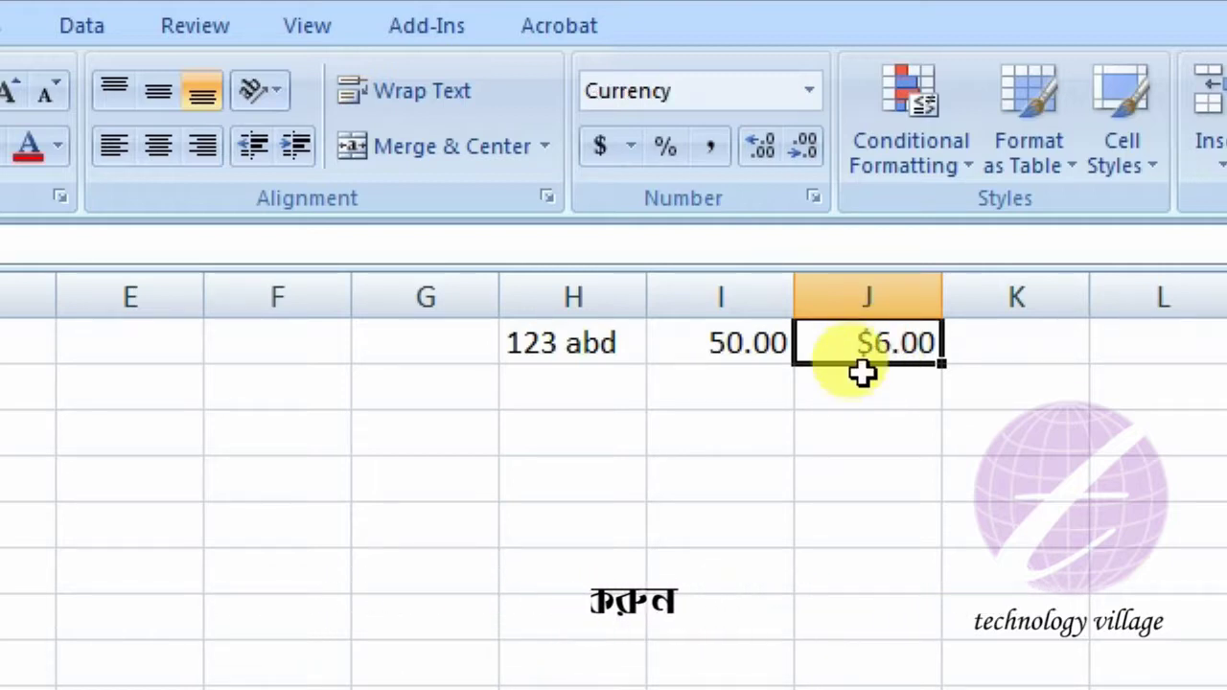
pyautogui.click(814, 95)
pyautogui.click(732, 401)
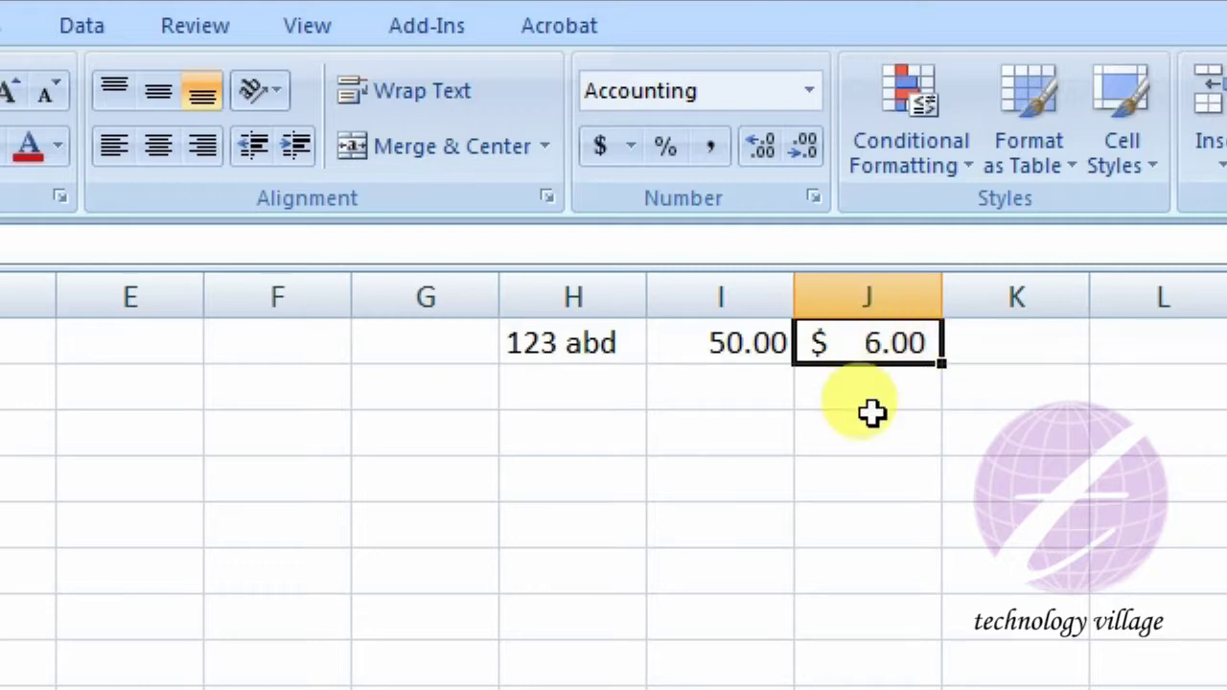
pyautogui.click(594, 441)
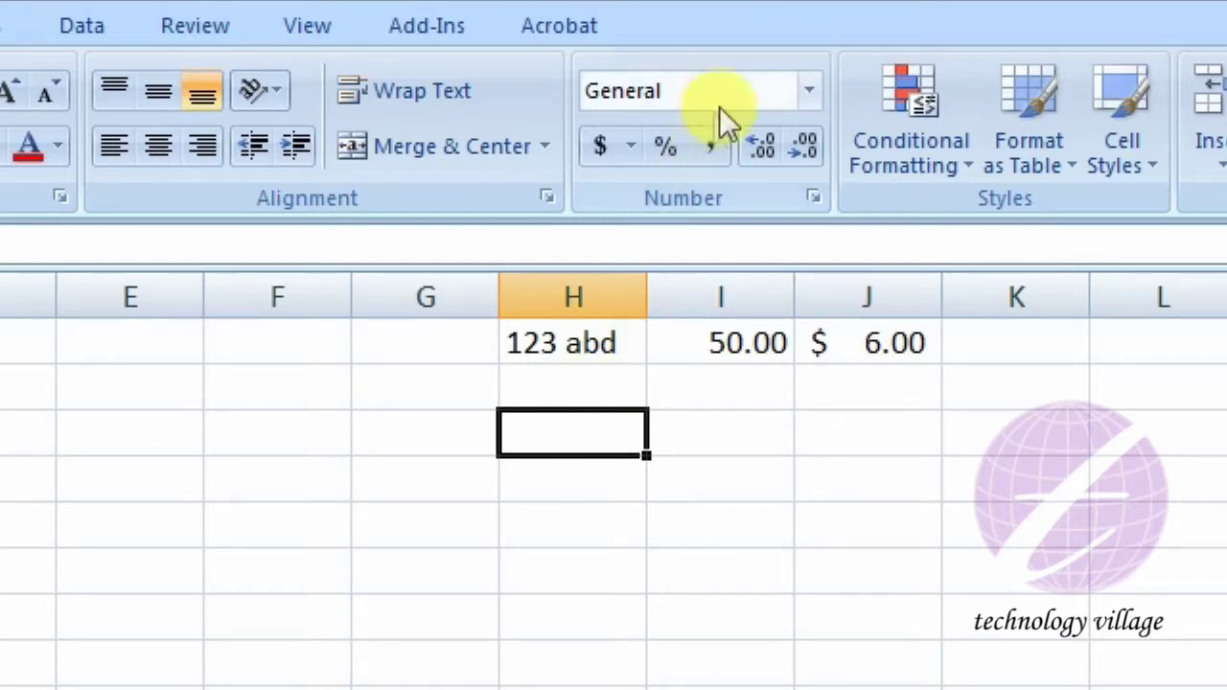
# Step: Format H3 as Short Date, enter 11-11-18, then replace it with 10-14-18
pyautogui.click(820, 95)
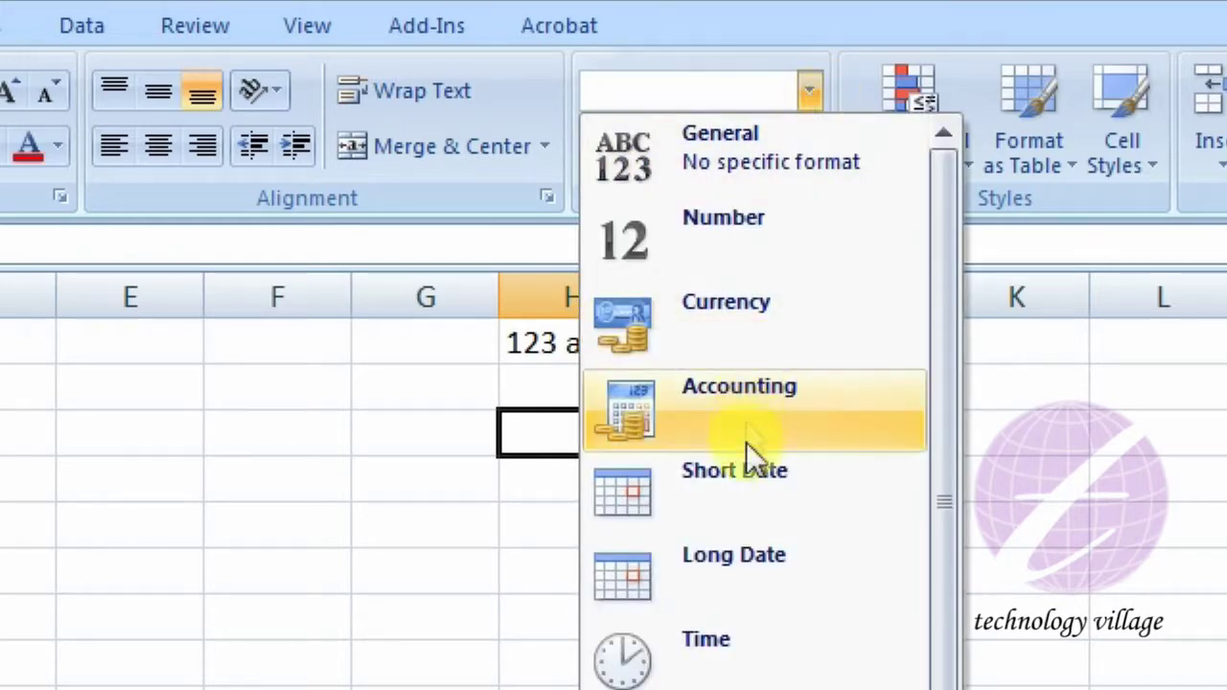
pyautogui.click(774, 490)
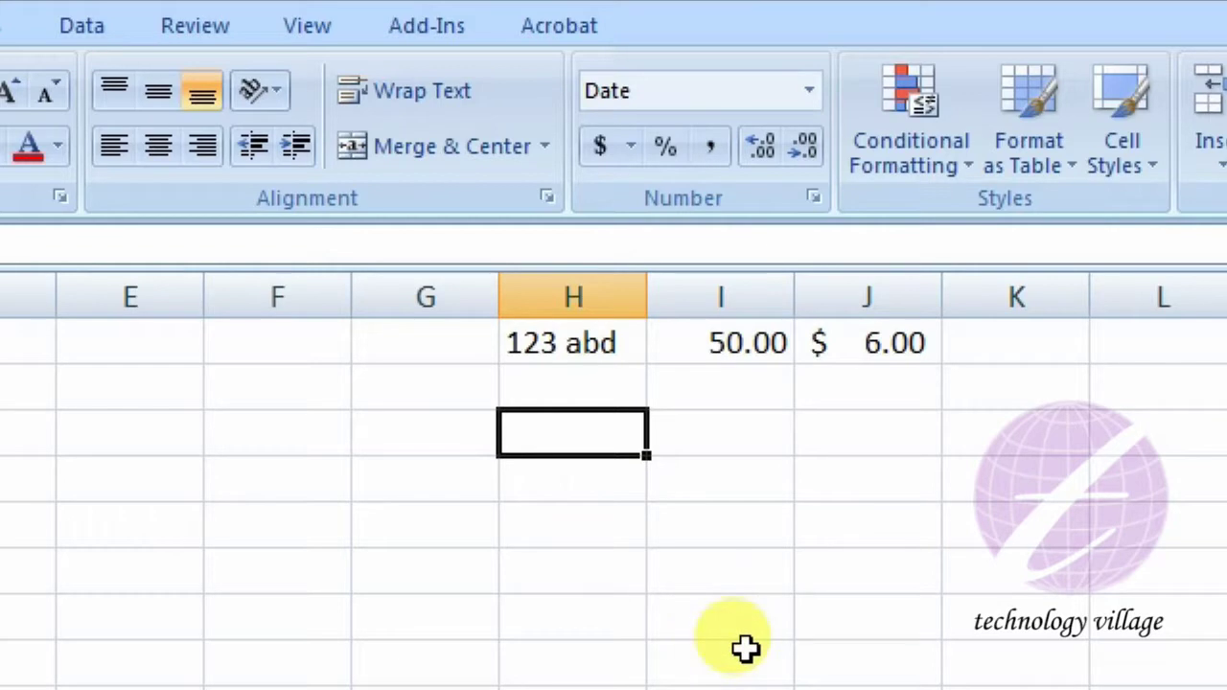
pyautogui.write('11-11-1')
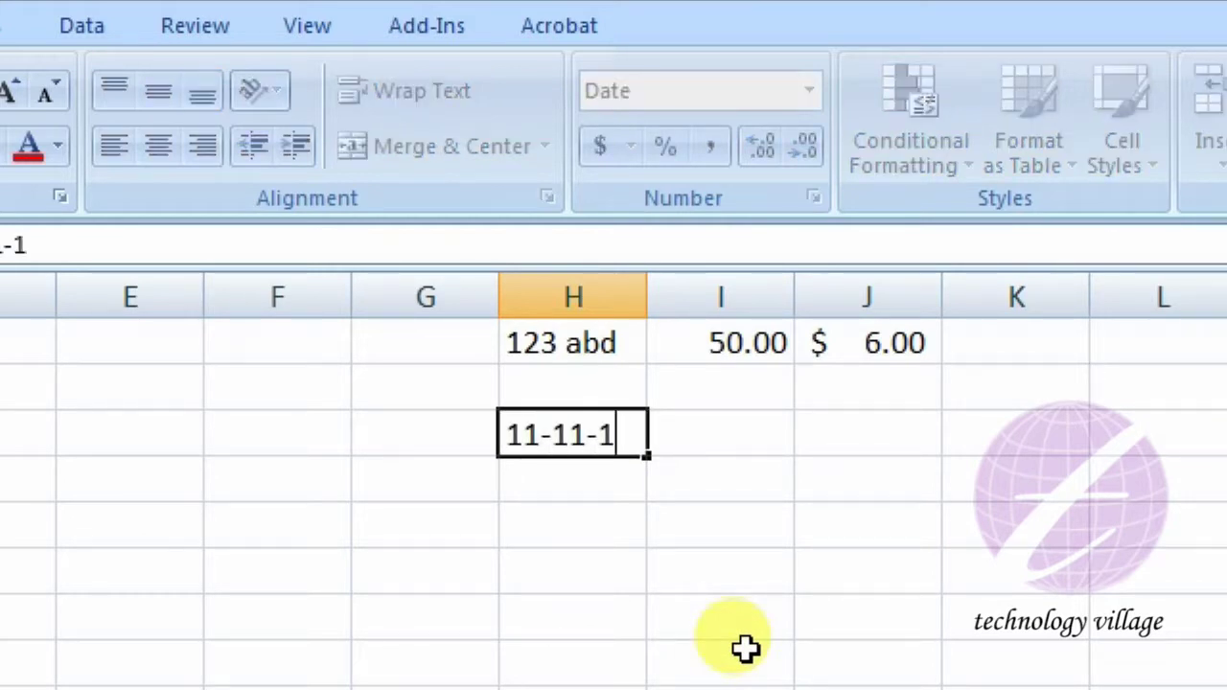
pyautogui.press('Return')
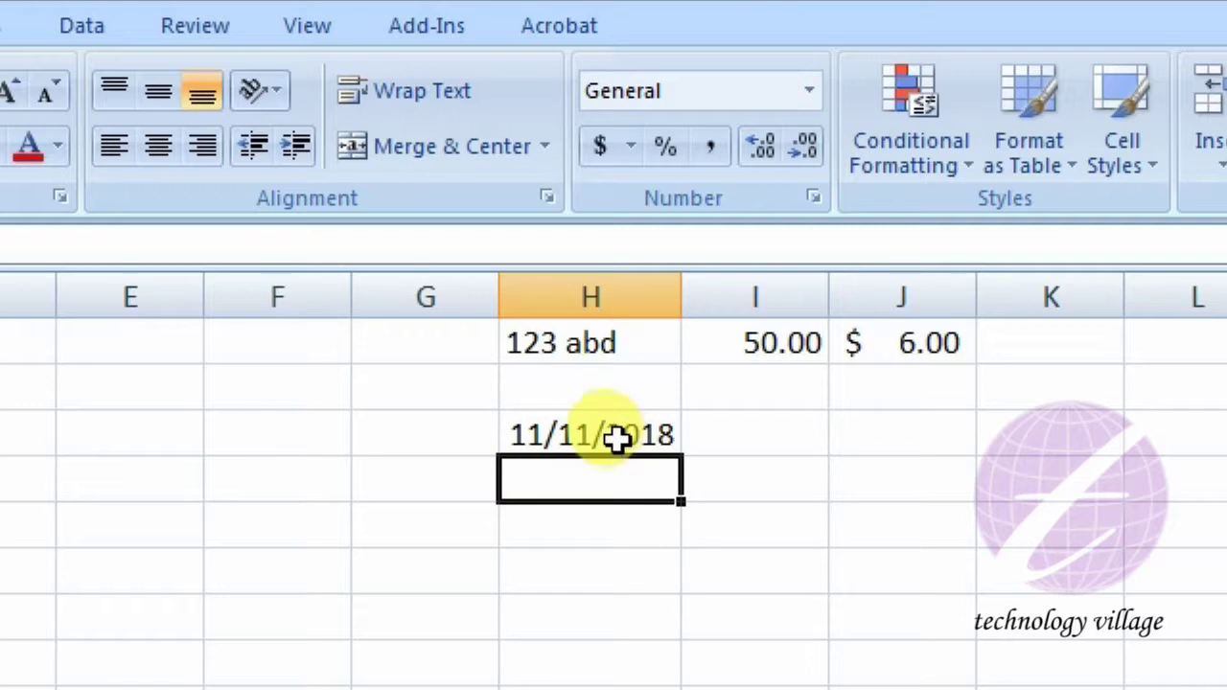
pyautogui.click(616, 437)
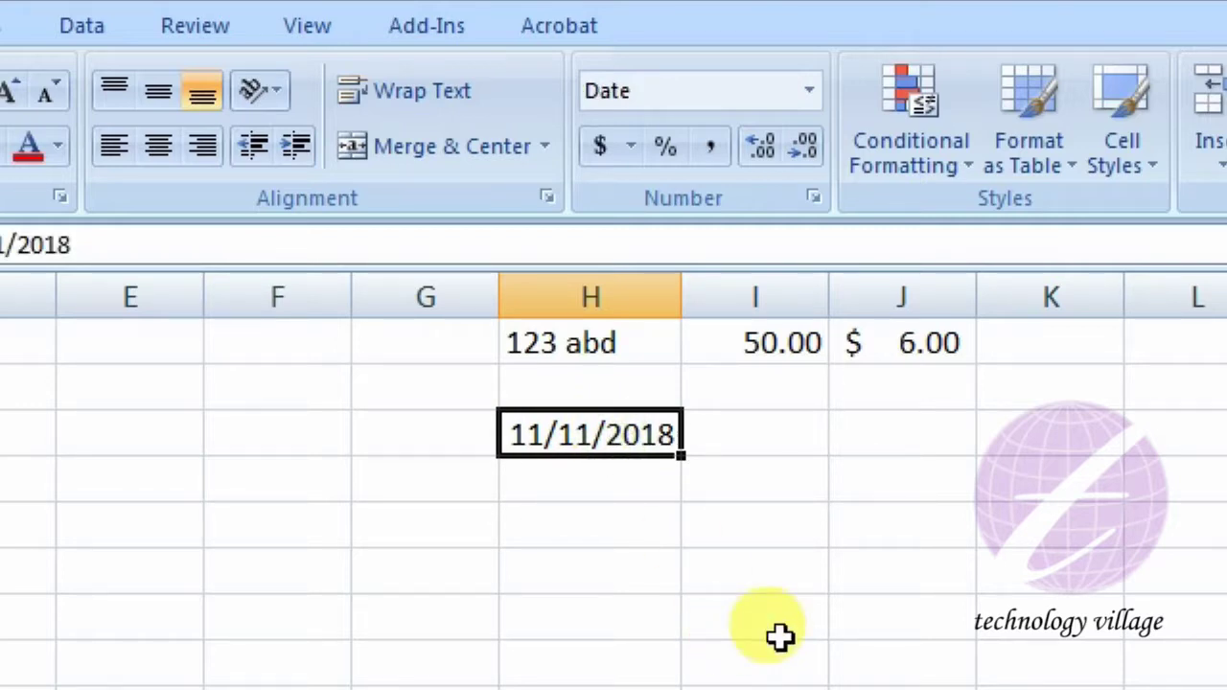
pyautogui.write('10-14-18')
pyautogui.press('Return')
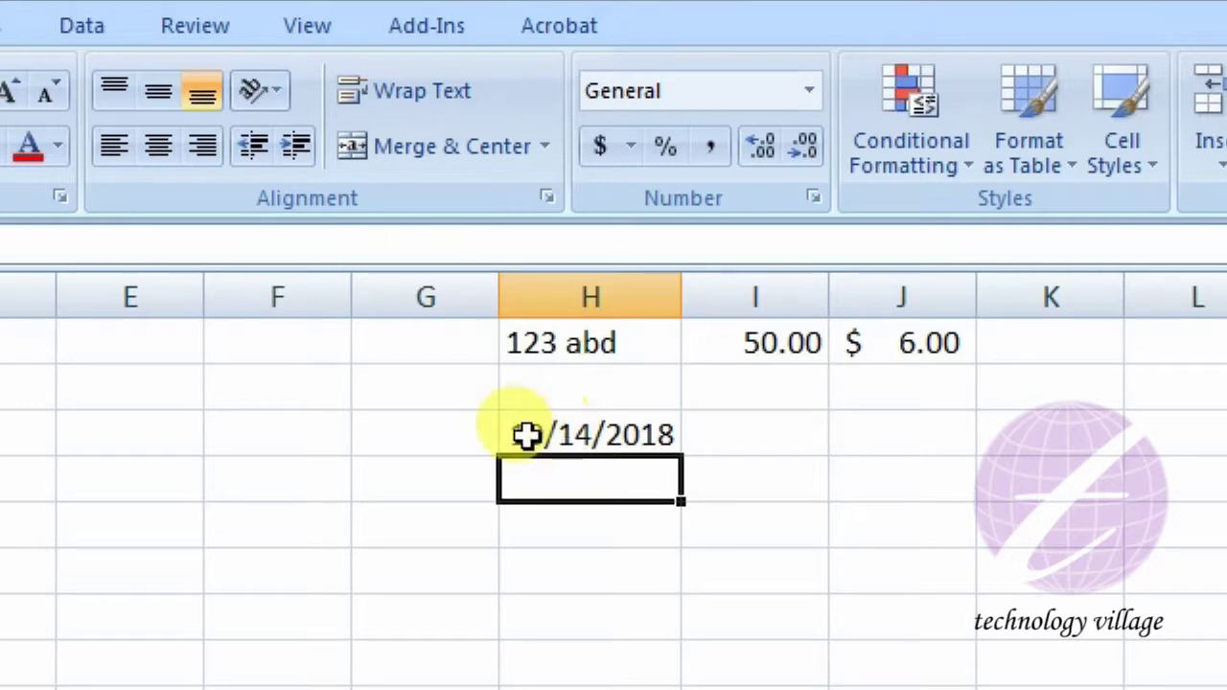
pyautogui.click(615, 444)
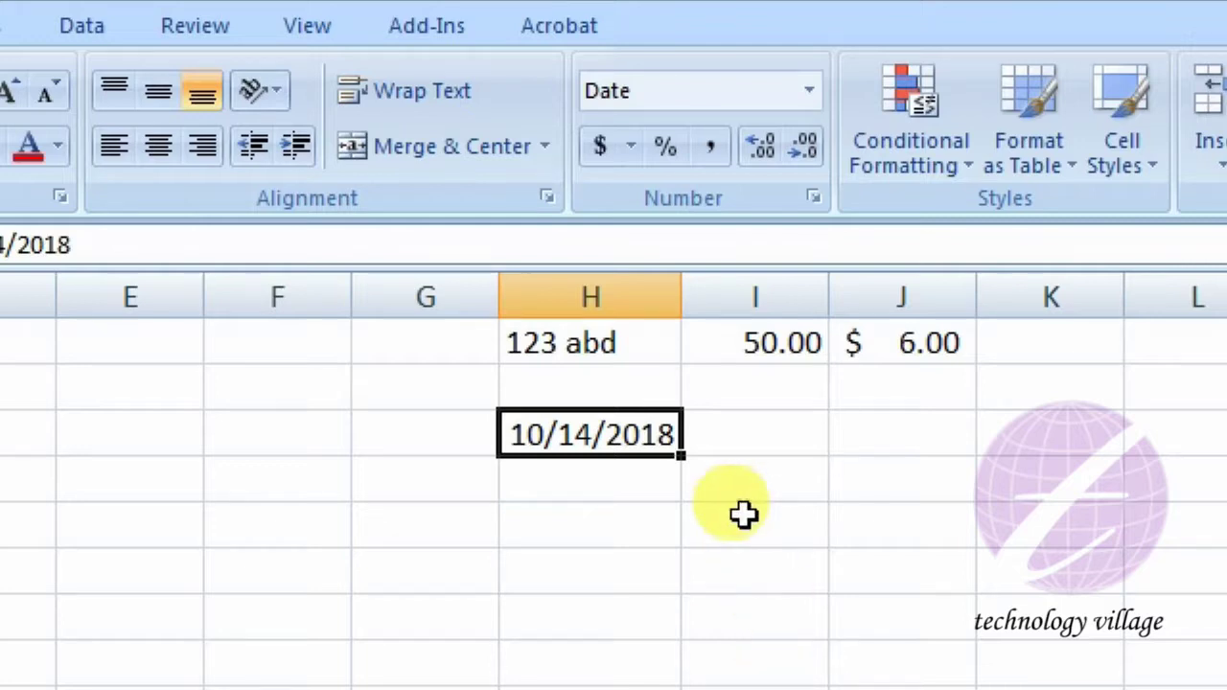
# Step: Apply Long Date and enter 01-01-2018 so it reads Monday, January 01, 2018
pyautogui.click(809, 92)
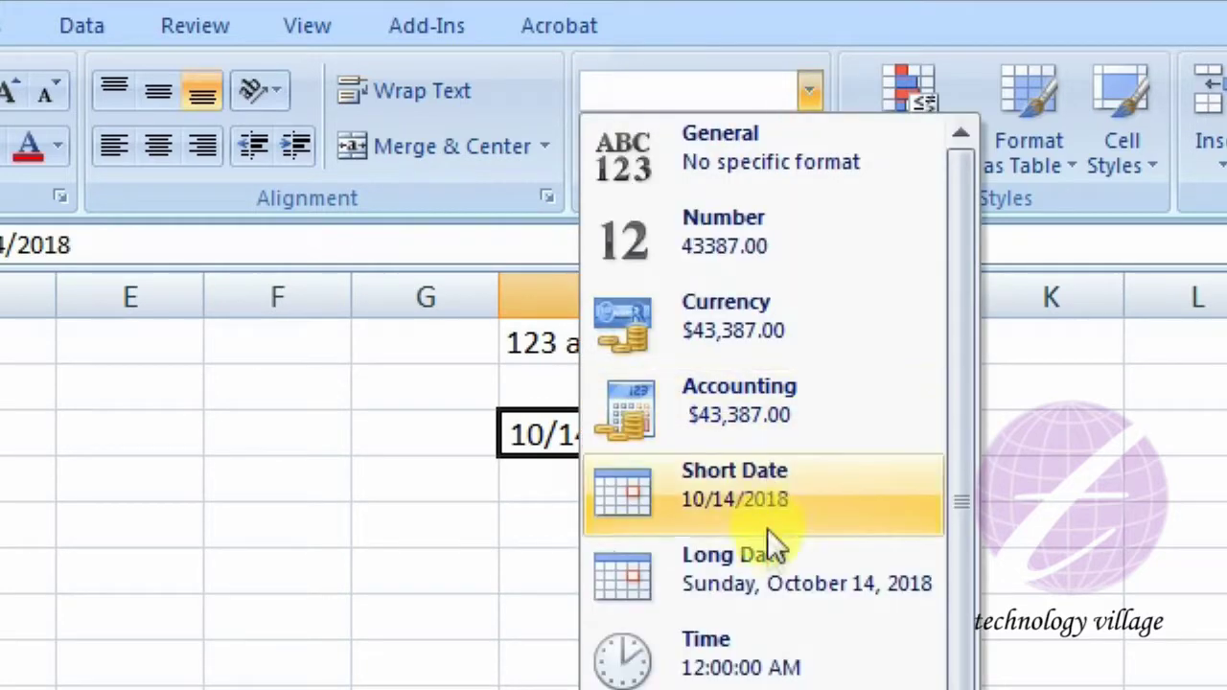
pyautogui.click(769, 572)
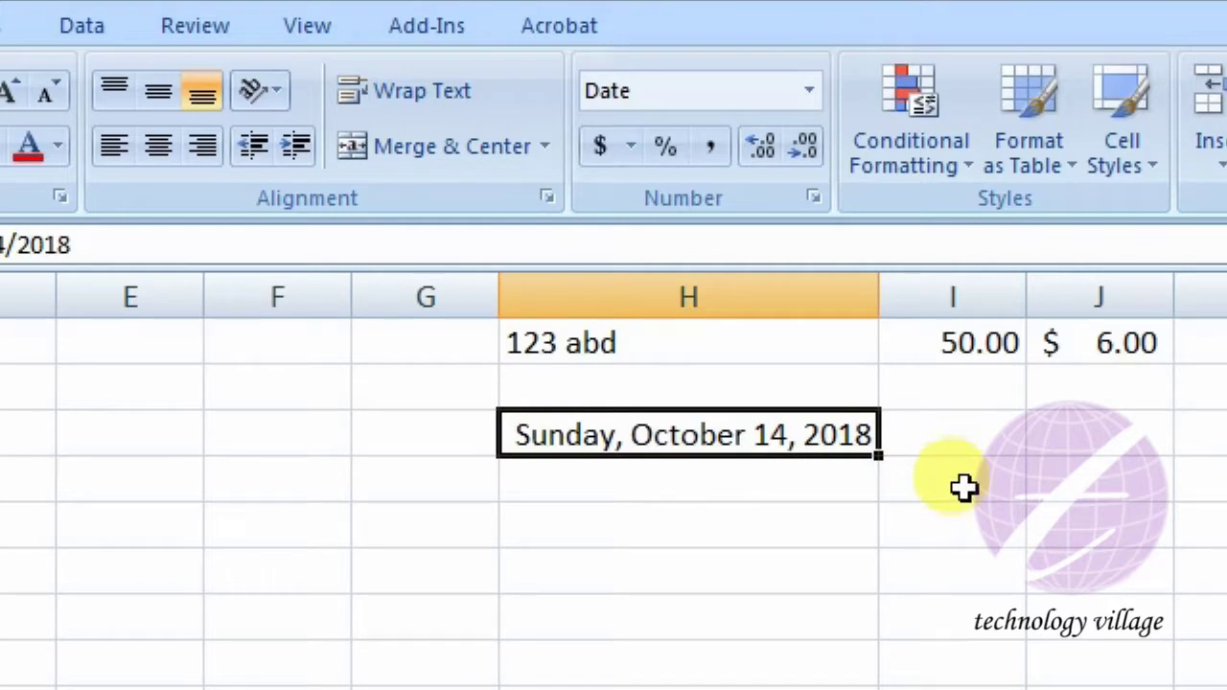
pyautogui.write('01-01-2018')
pyautogui.press('Return')
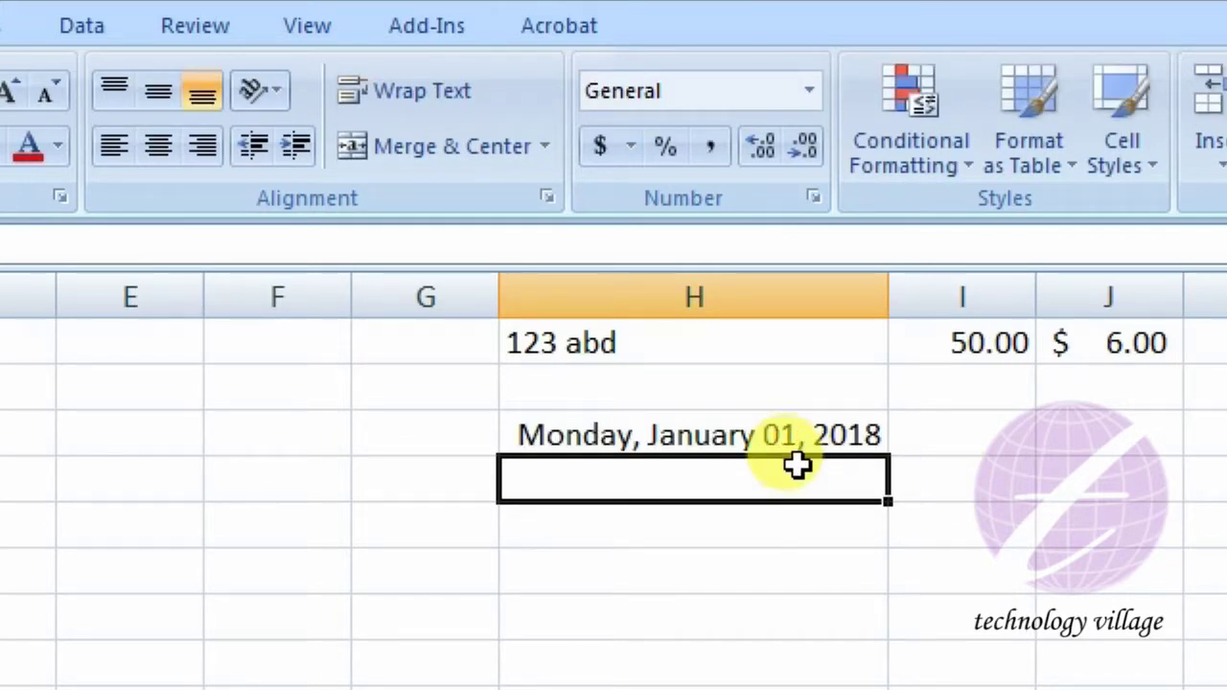
pyautogui.click(599, 439)
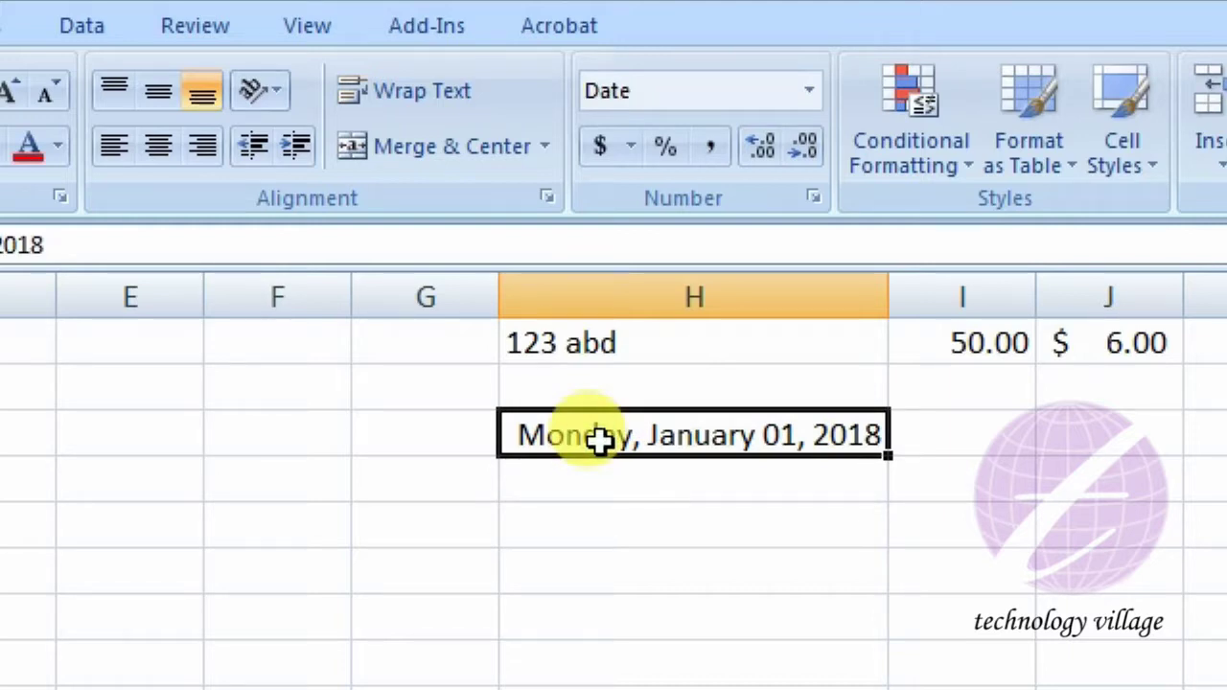
pyautogui.click(972, 434)
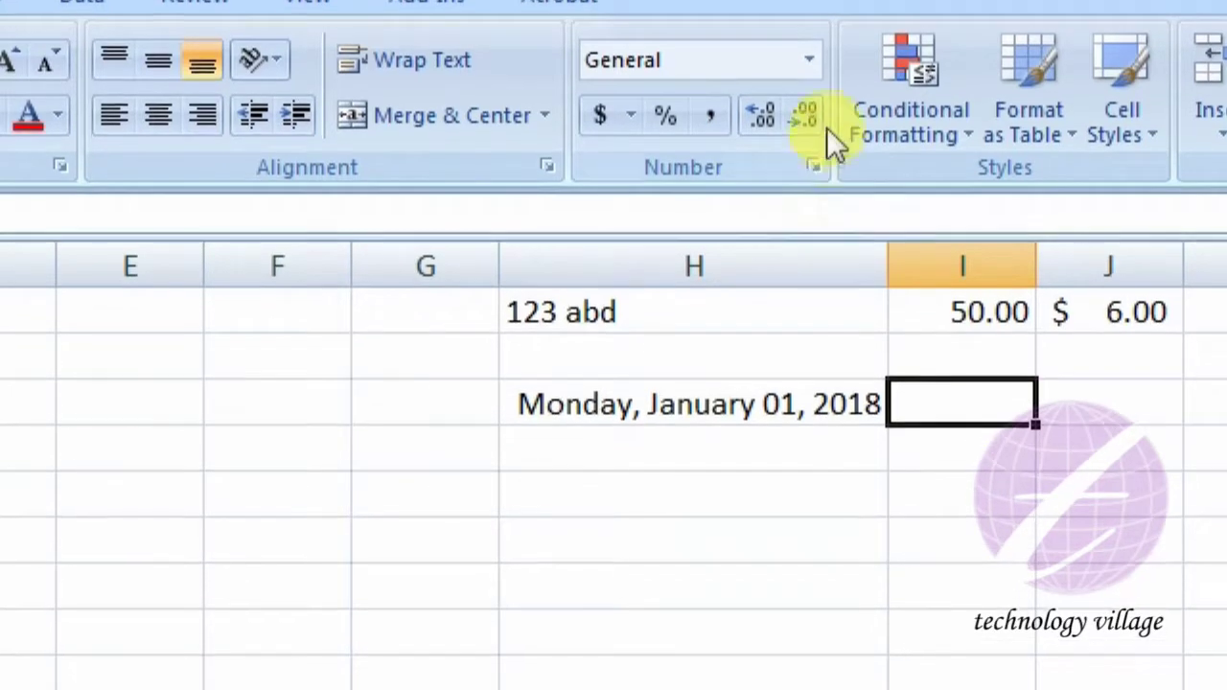
# Step: Format I3 as Time, enter 11:11, then change it to 18:20 (6:20:00 PM)
pyautogui.click(809, 90)
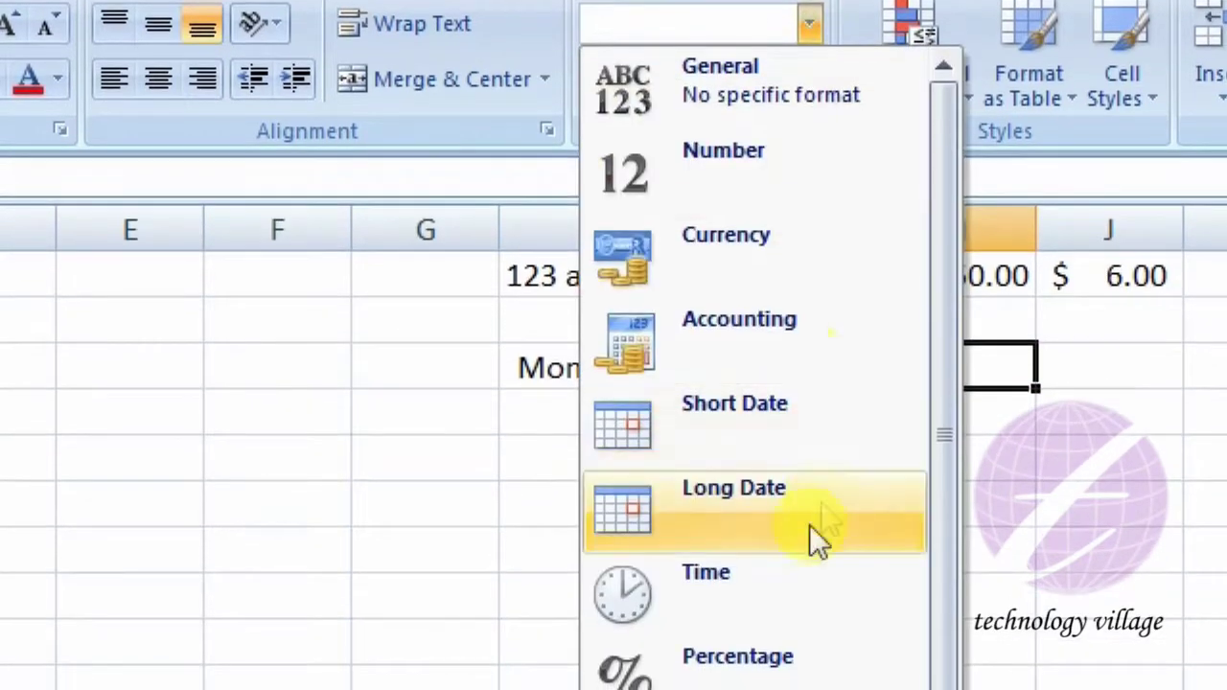
pyautogui.click(750, 581)
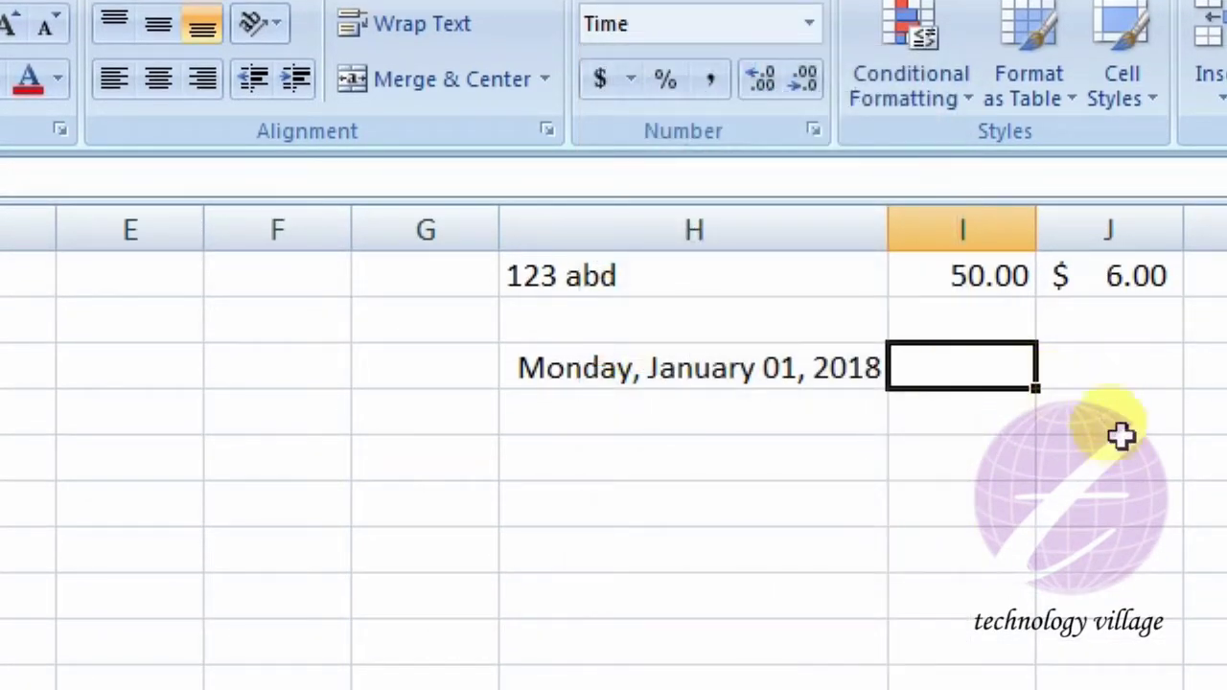
pyautogui.write('11')
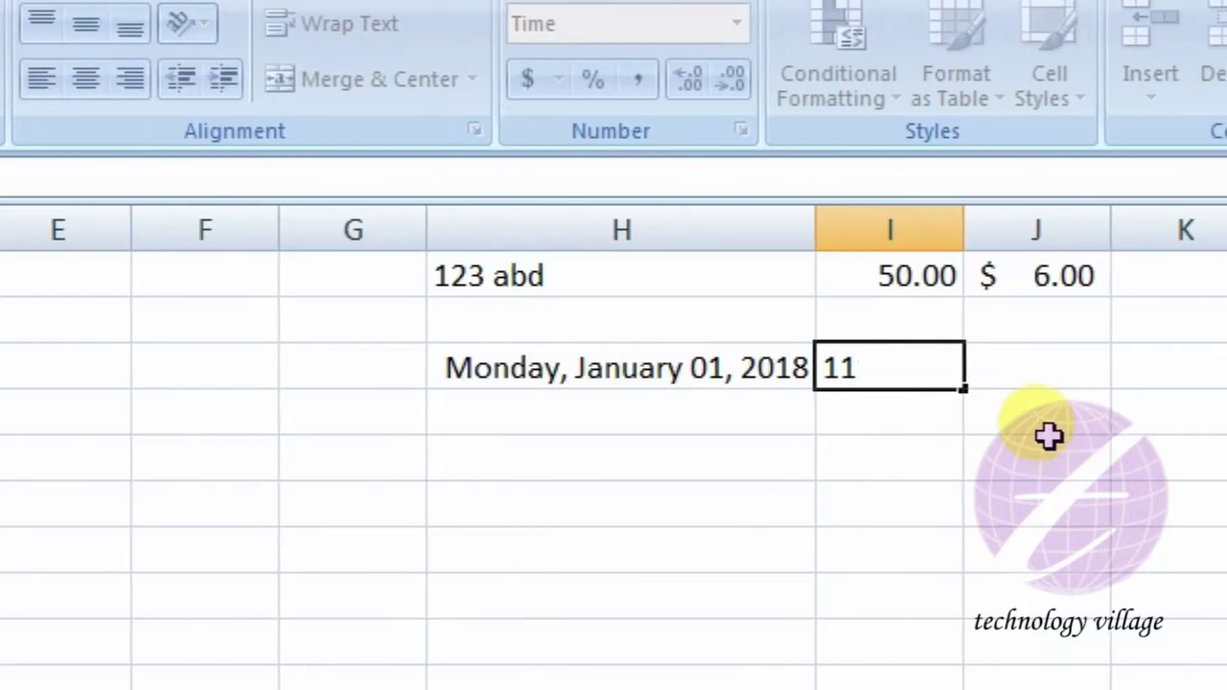
pyautogui.write(':11')
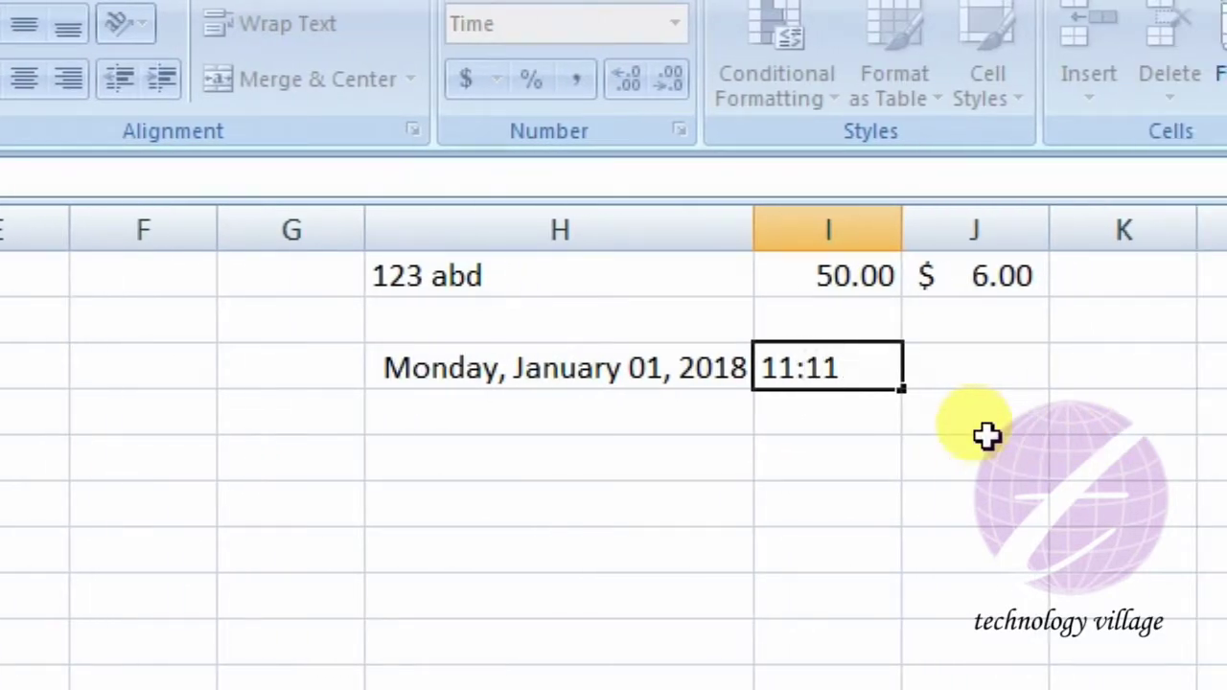
pyautogui.press('Return')
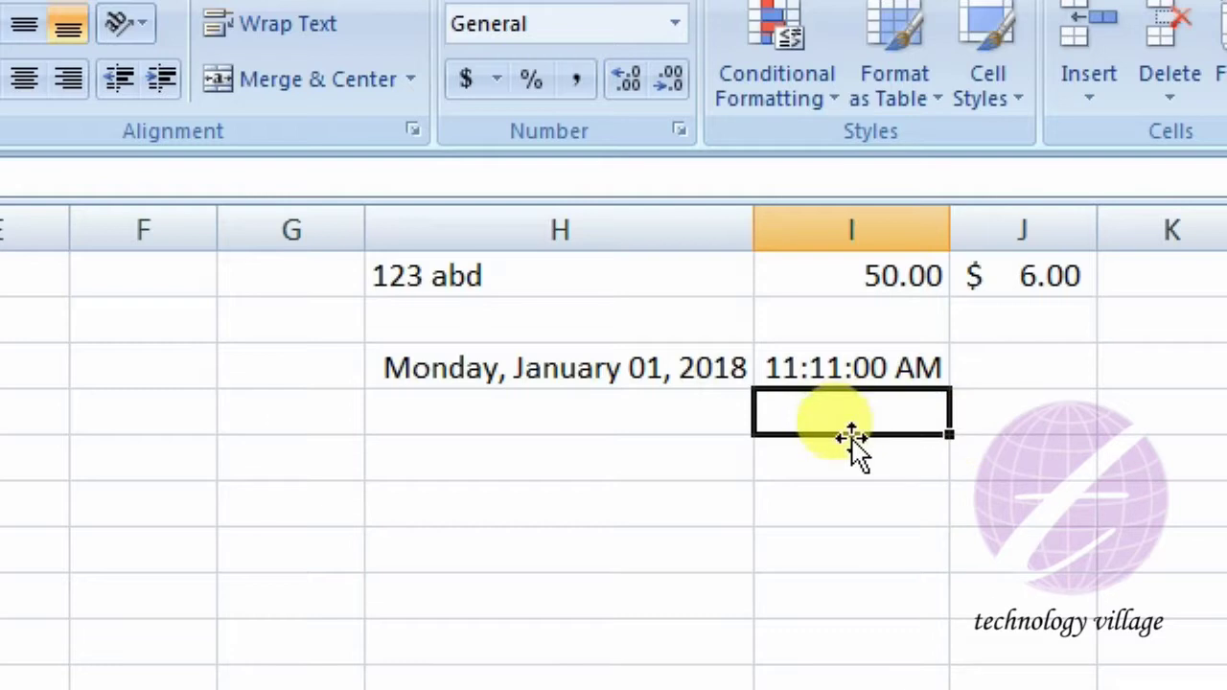
pyautogui.click(929, 372)
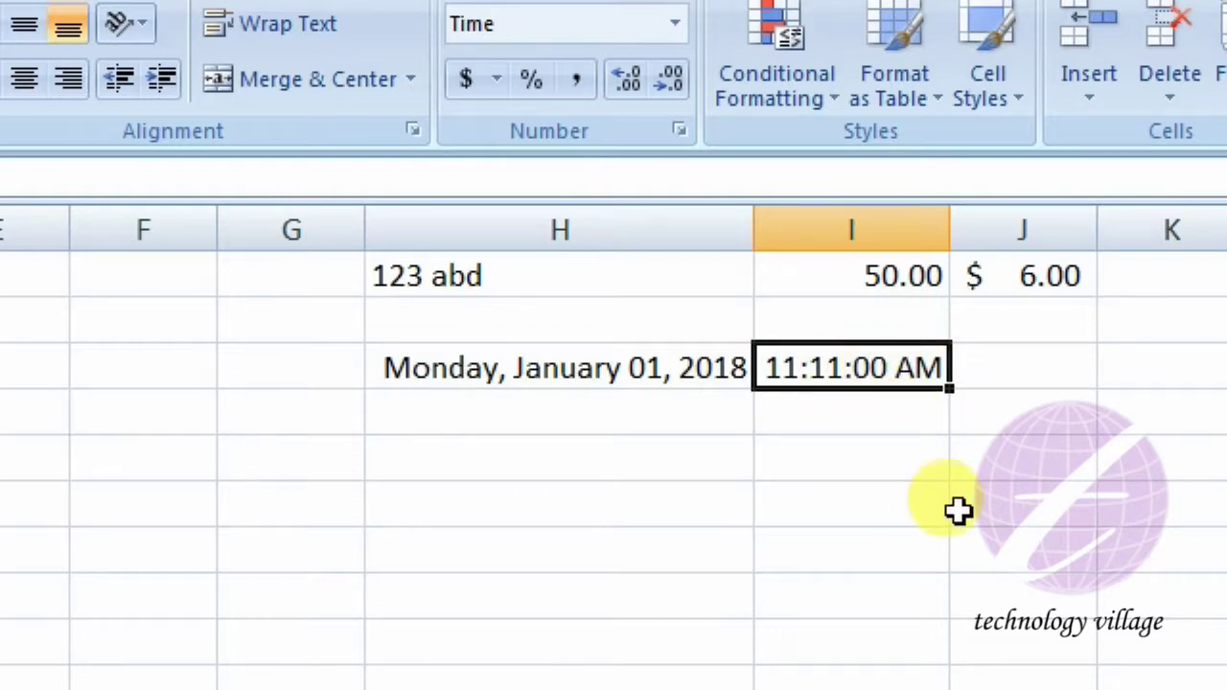
pyautogui.write('18:20')
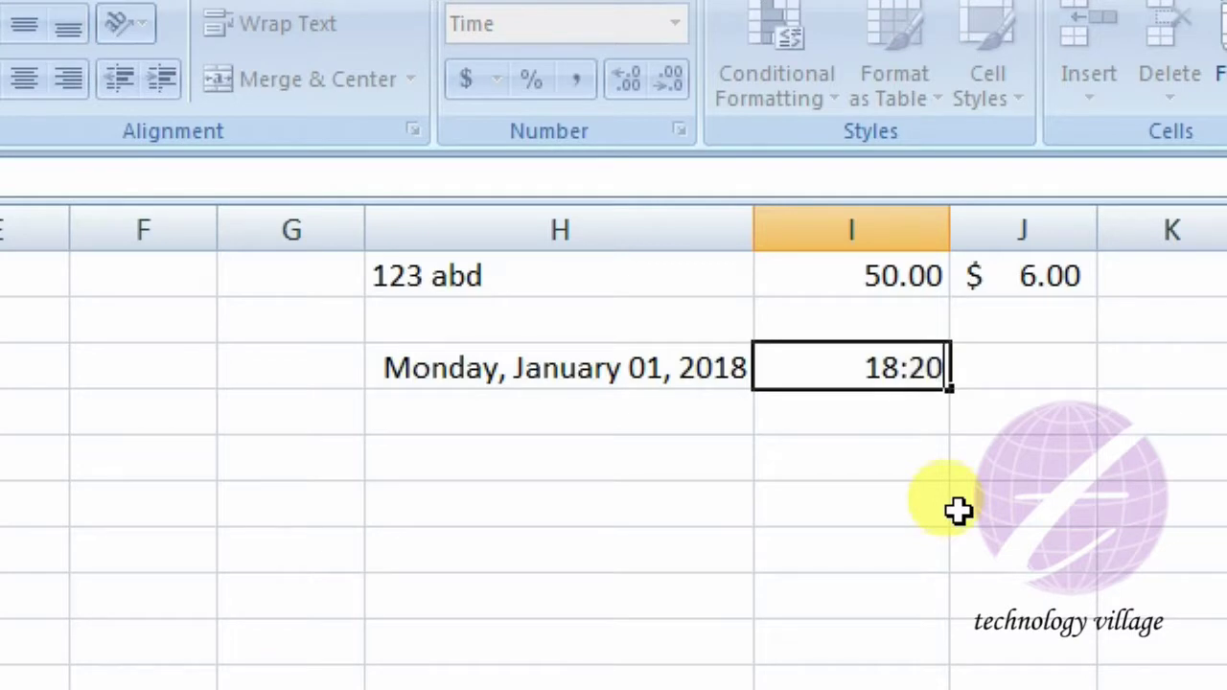
pyautogui.press('Return')
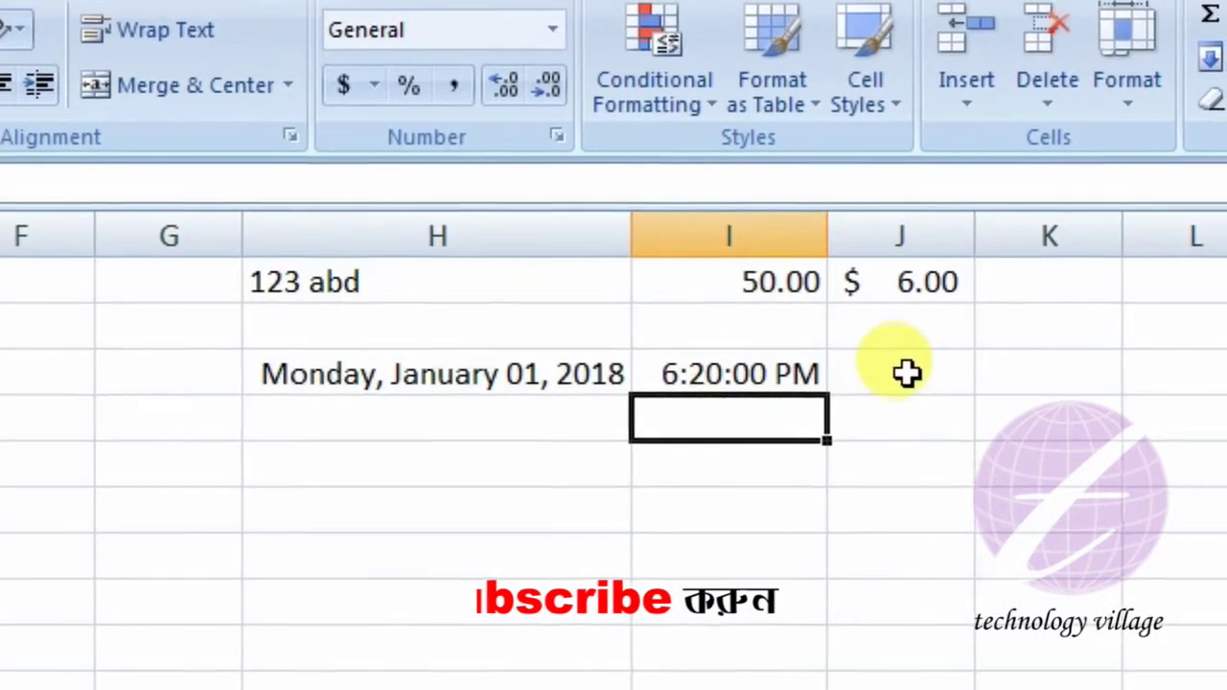
# Step: Format J3 as Percentage, enter 15%, then change it to 5%
pyautogui.click(907, 374)
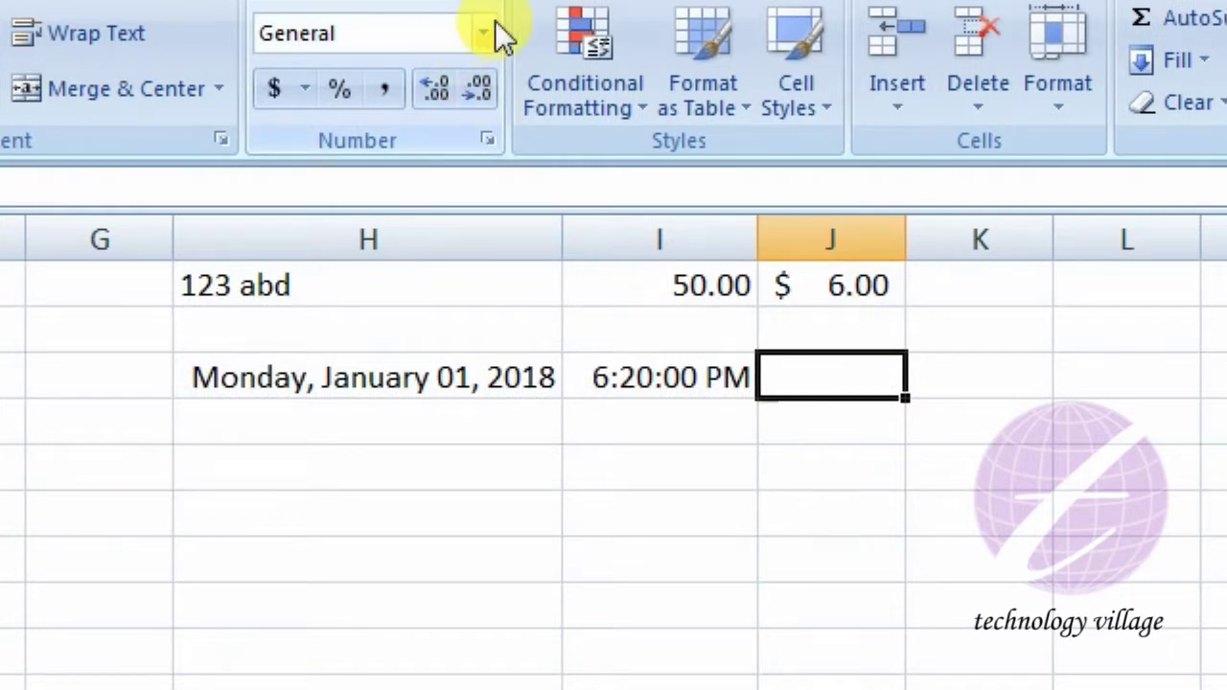
pyautogui.click(485, 33)
pyautogui.click(446, 476)
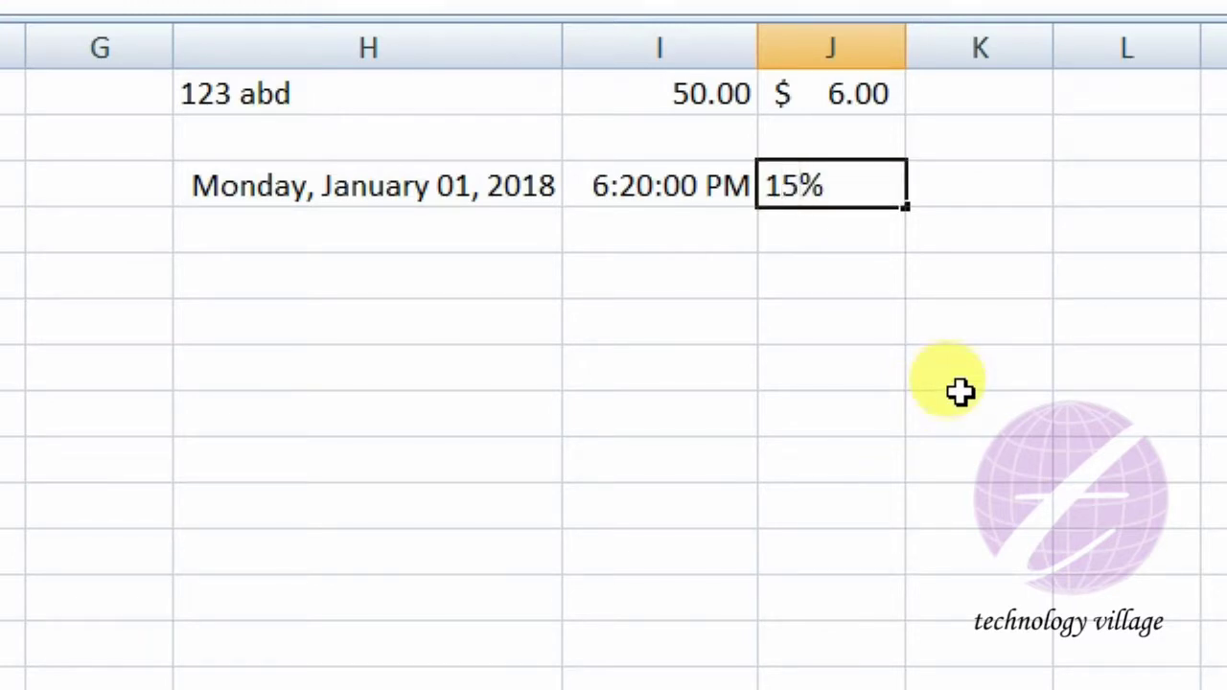
pyautogui.press('Return')
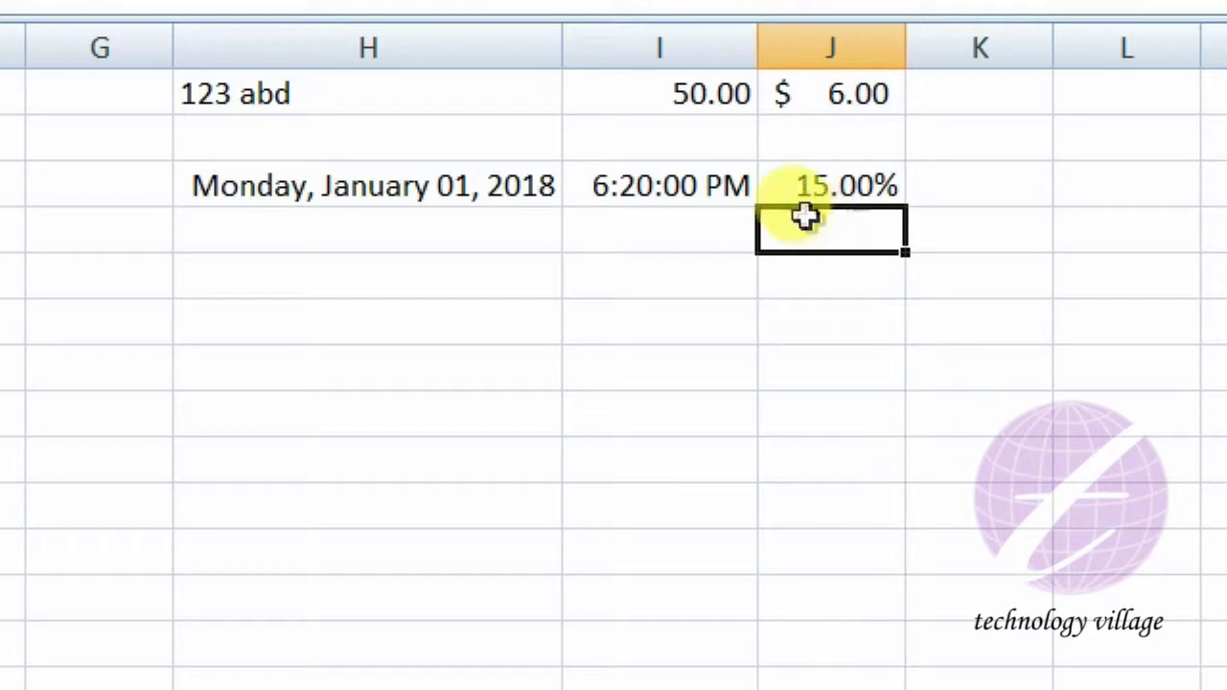
pyautogui.click(889, 186)
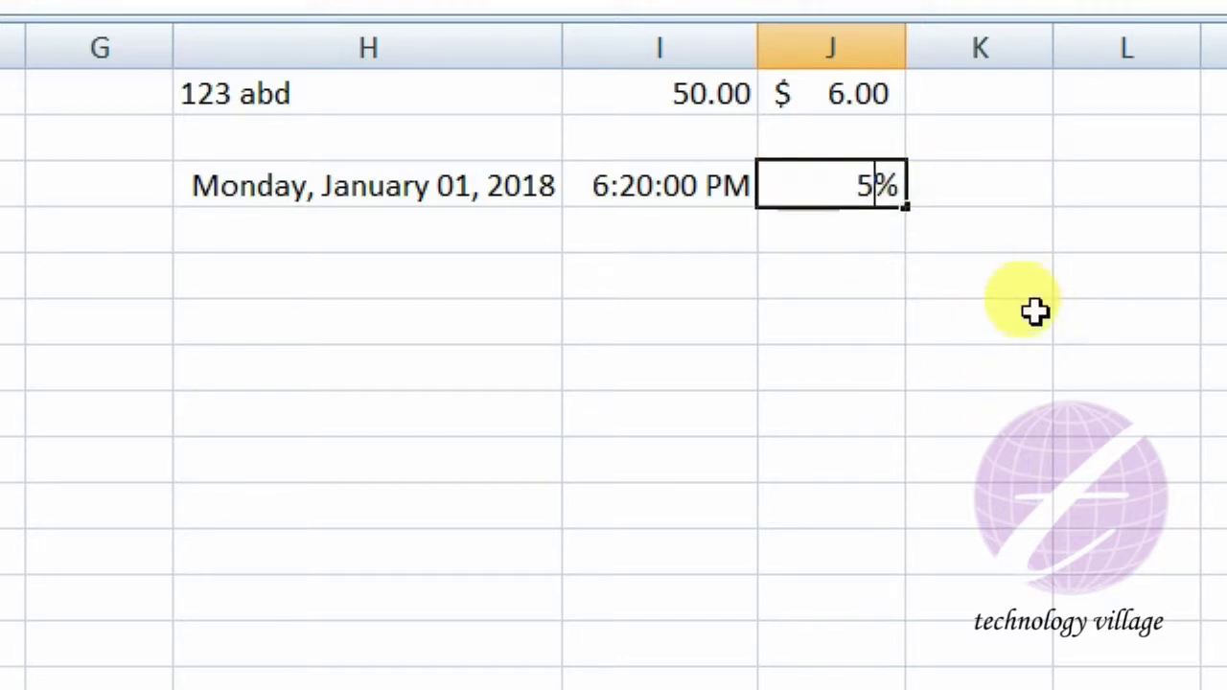
pyautogui.press('Return')
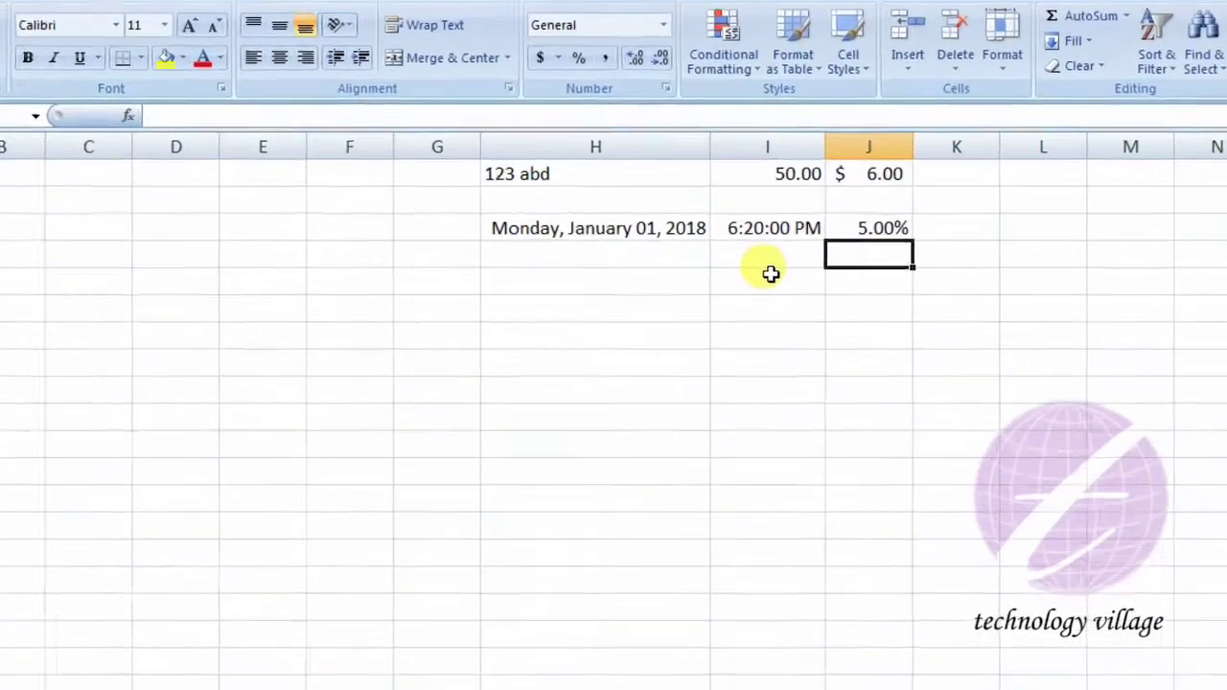
# Step: Format I5 as Fraction and enter 14/7, then 16/4
pyautogui.click(800, 273)
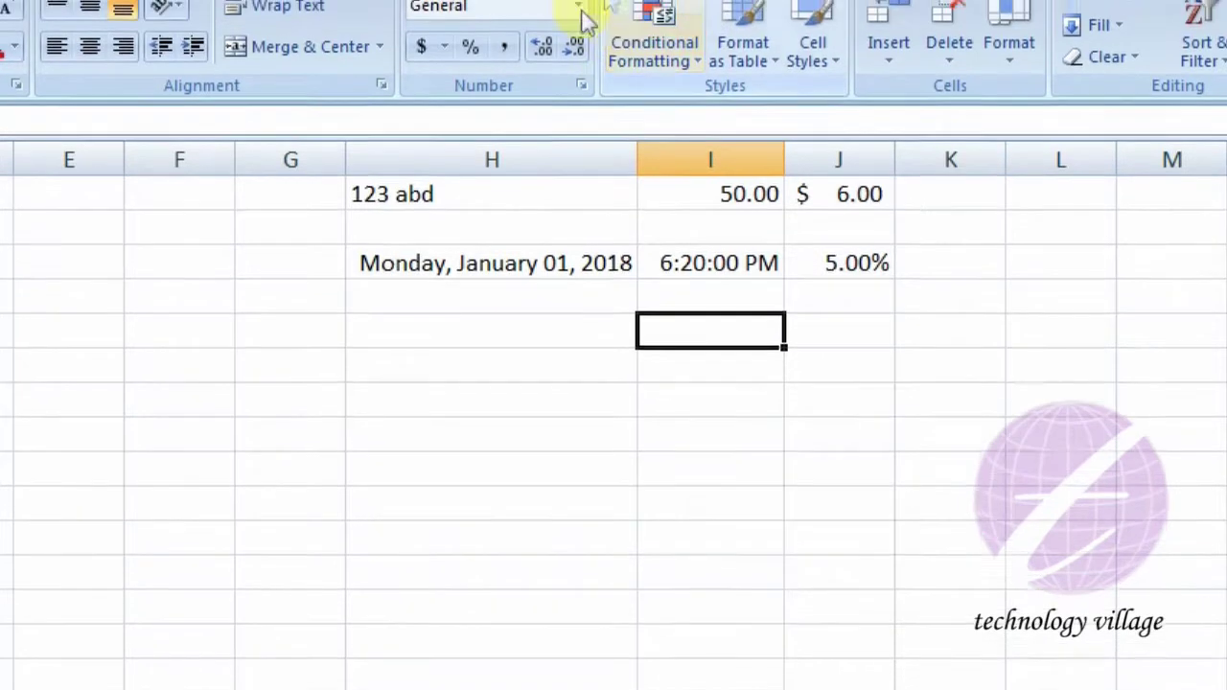
pyautogui.click(579, 26)
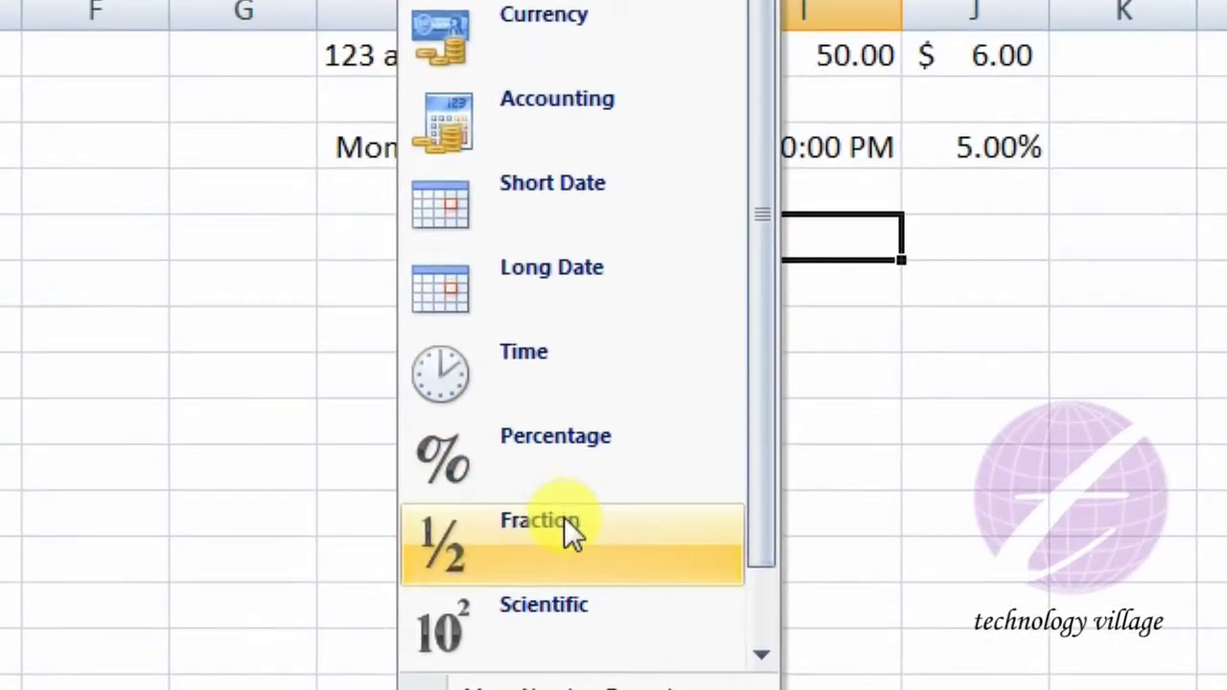
pyautogui.click(540, 573)
pyautogui.write('14/7')
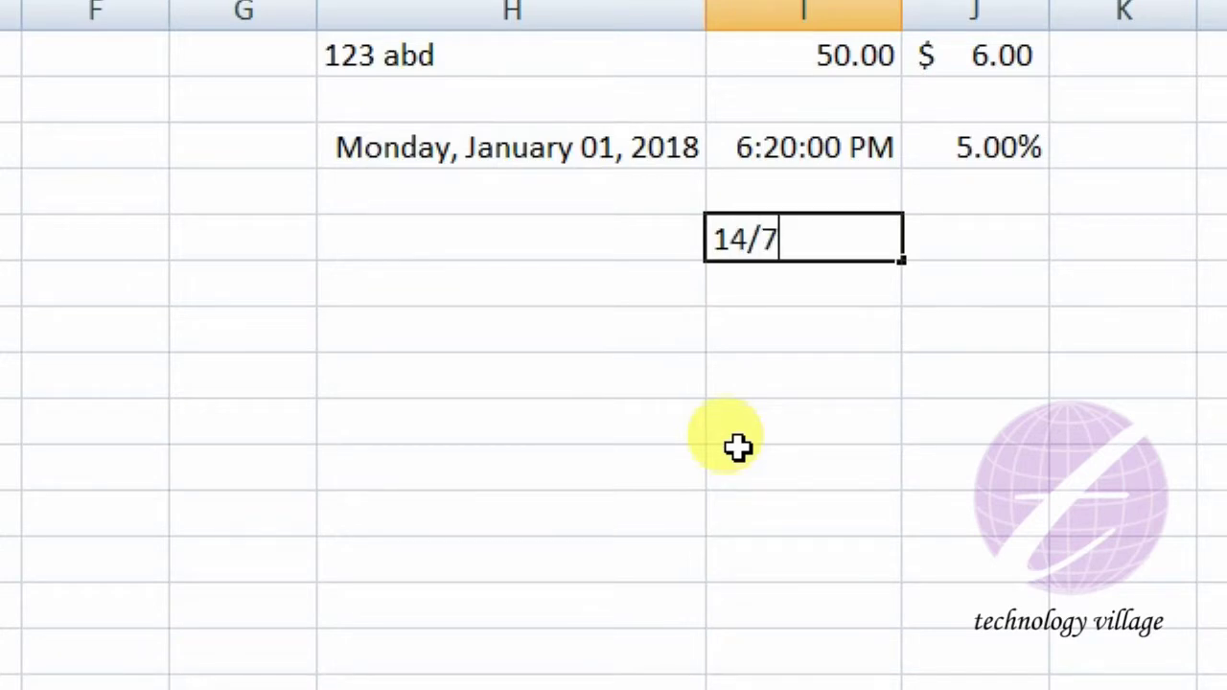
pyautogui.press('Return')
pyautogui.press('Up')
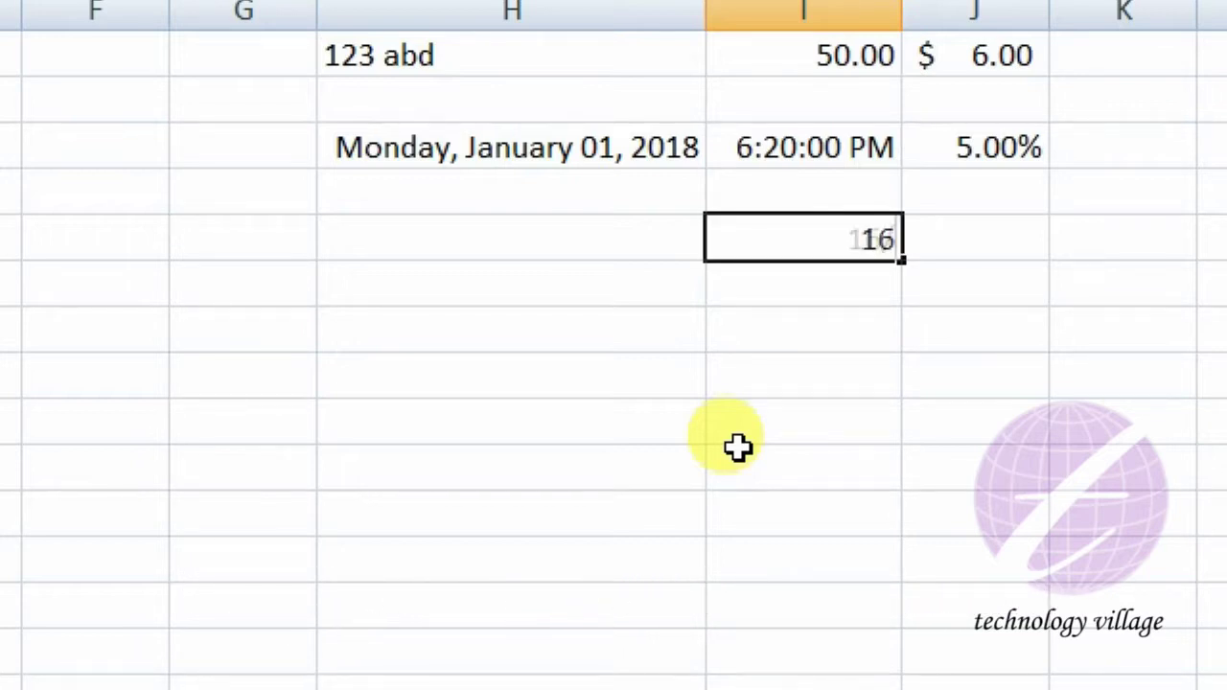
pyautogui.press('Return')
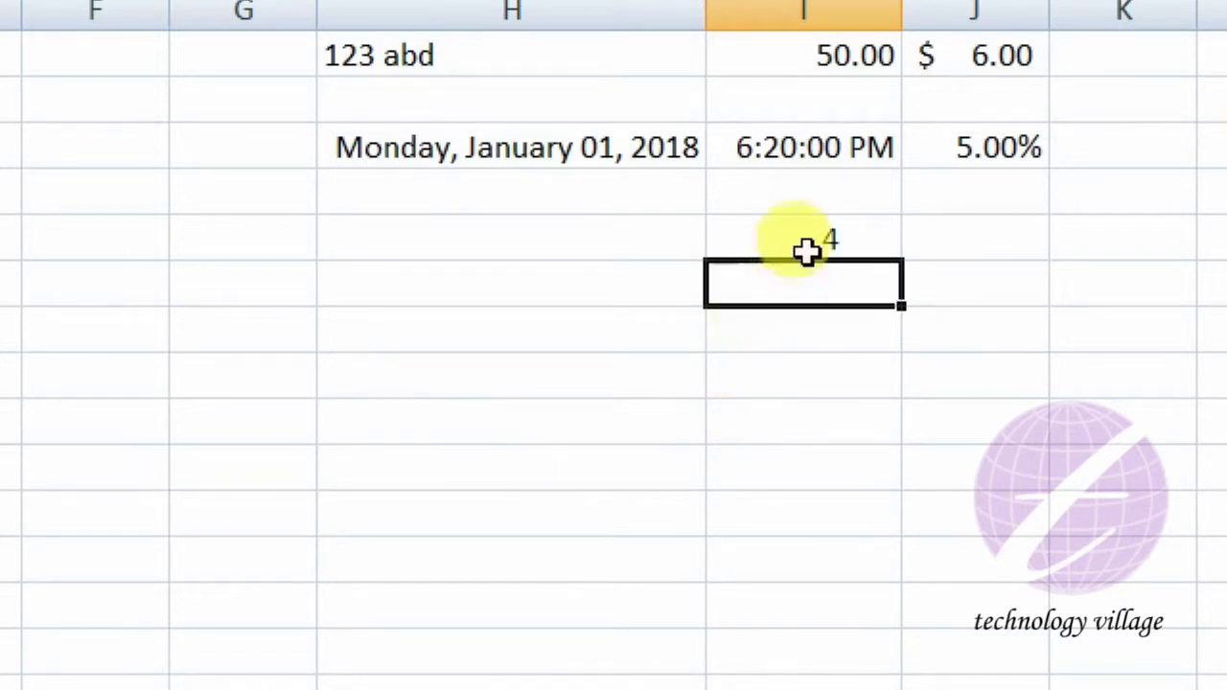
# Step: Show the resulting 4 in Scientific format as 4.00E+00
pyautogui.click(810, 247)
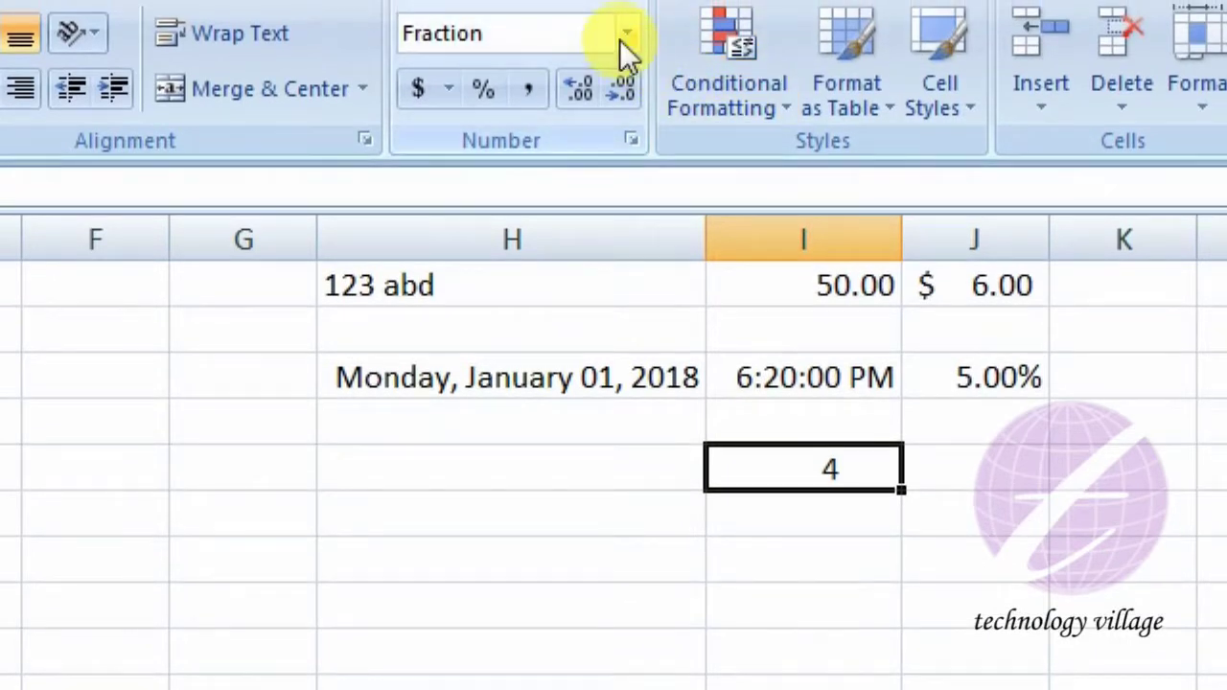
pyautogui.click(621, 38)
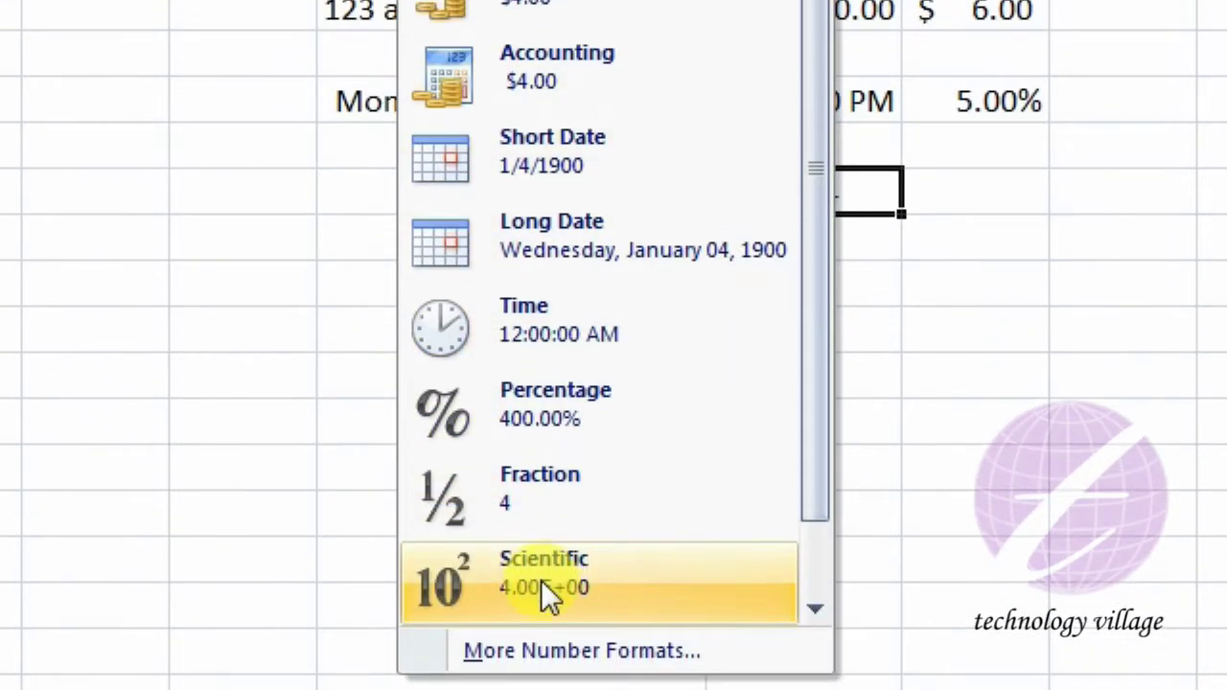
pyautogui.click(540, 569)
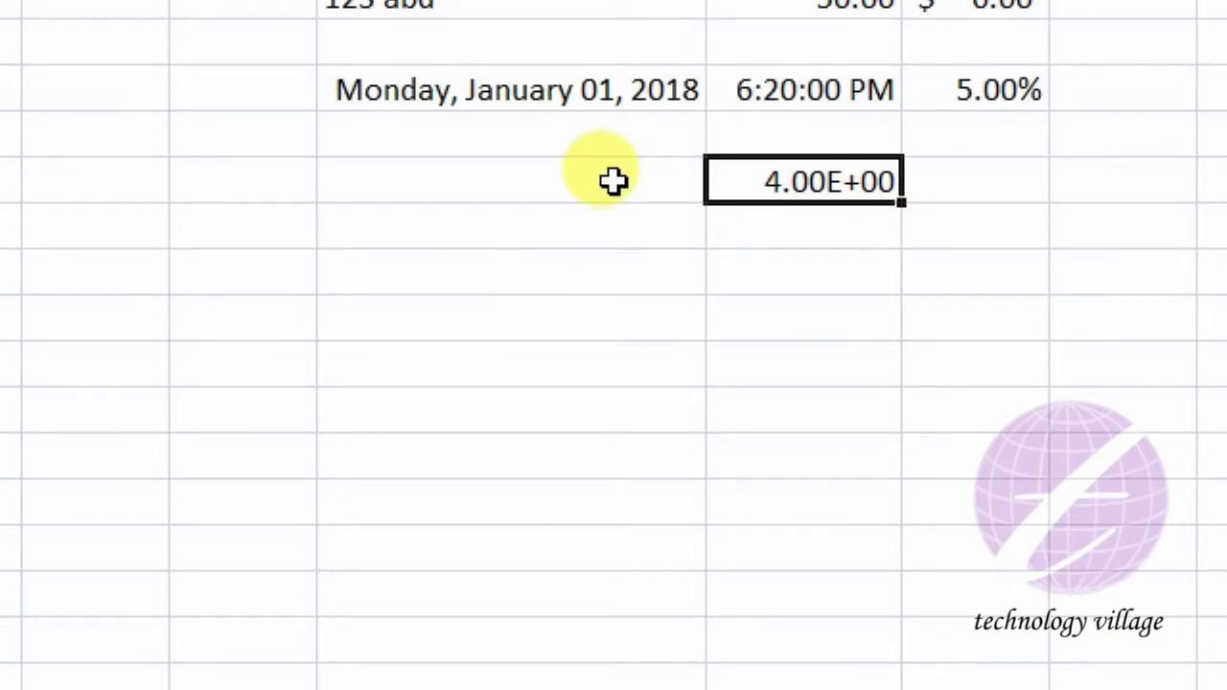
# Step: Format H5 as Text and enter 'This is'
pyautogui.click(613, 182)
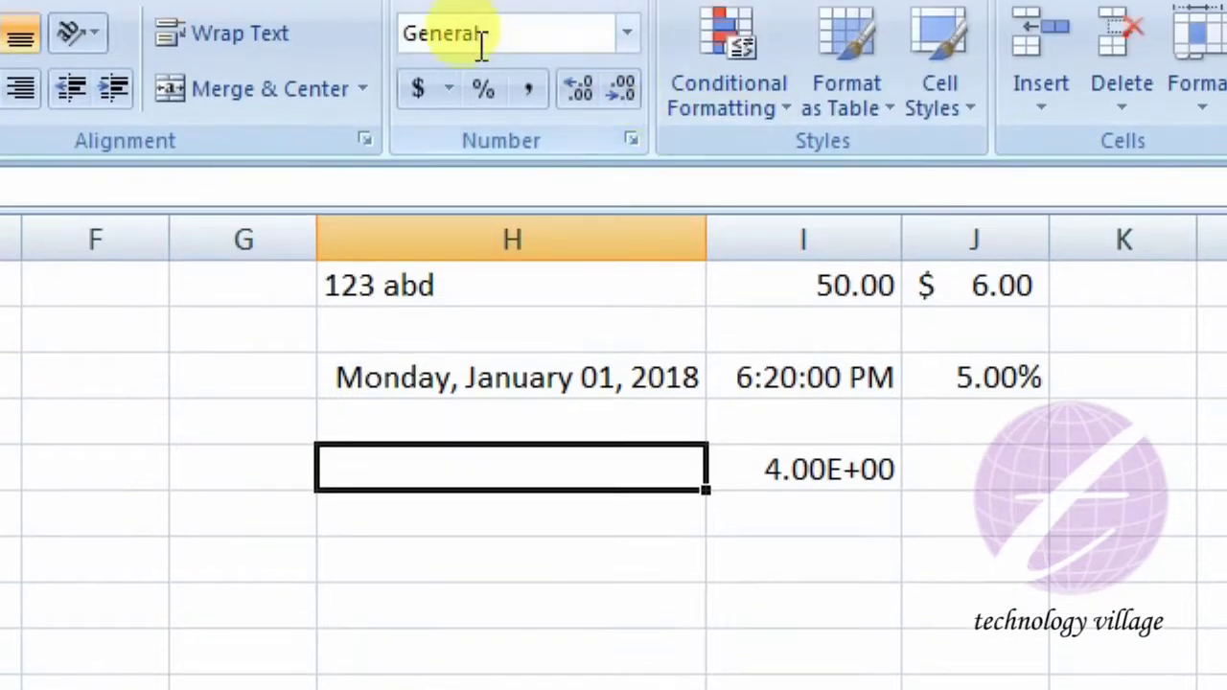
pyautogui.click(629, 37)
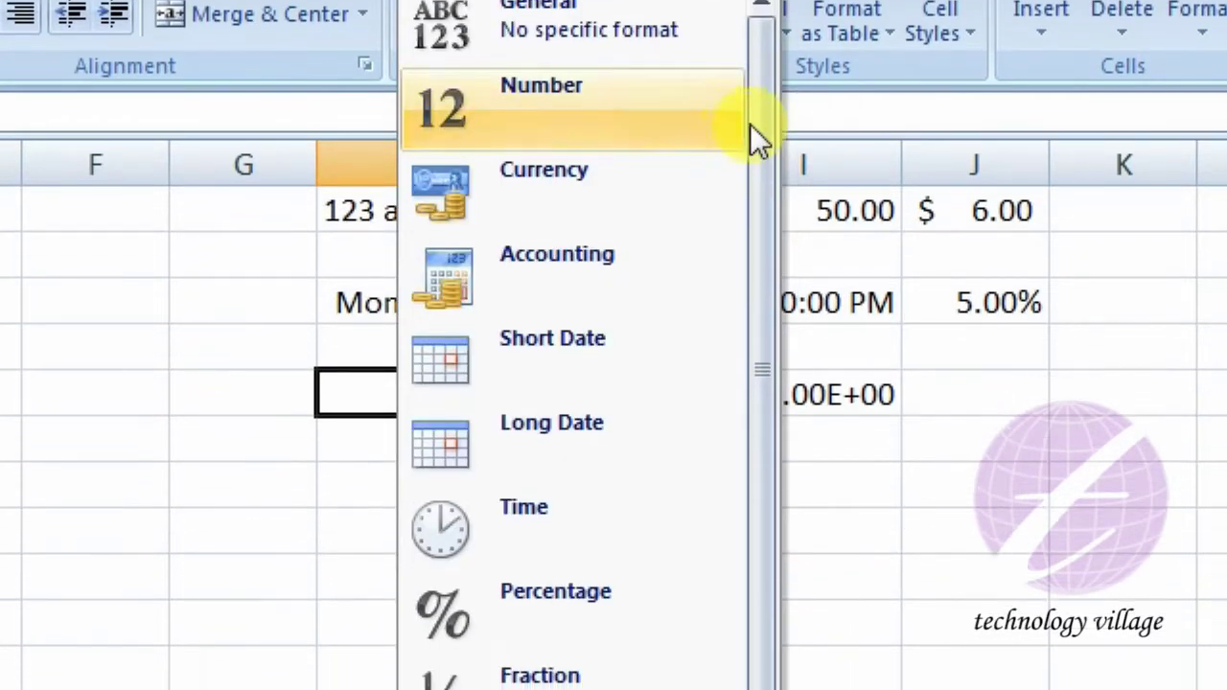
pyautogui.scroll(-3, 752, 216)
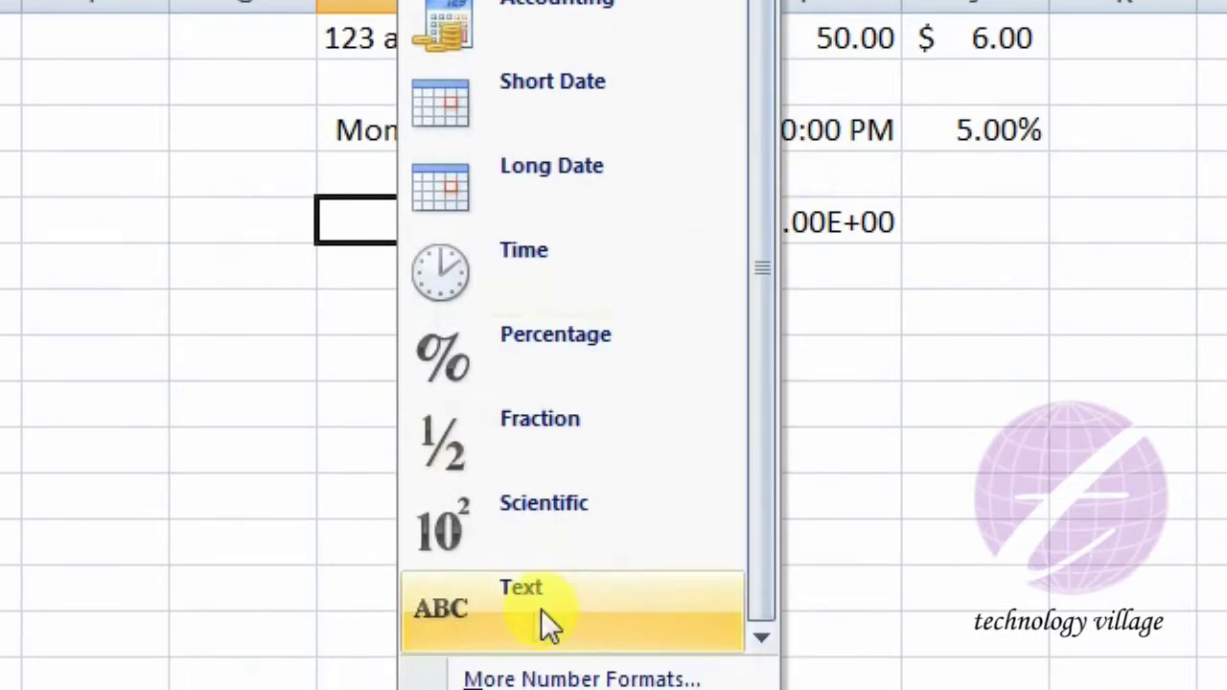
pyautogui.click(529, 571)
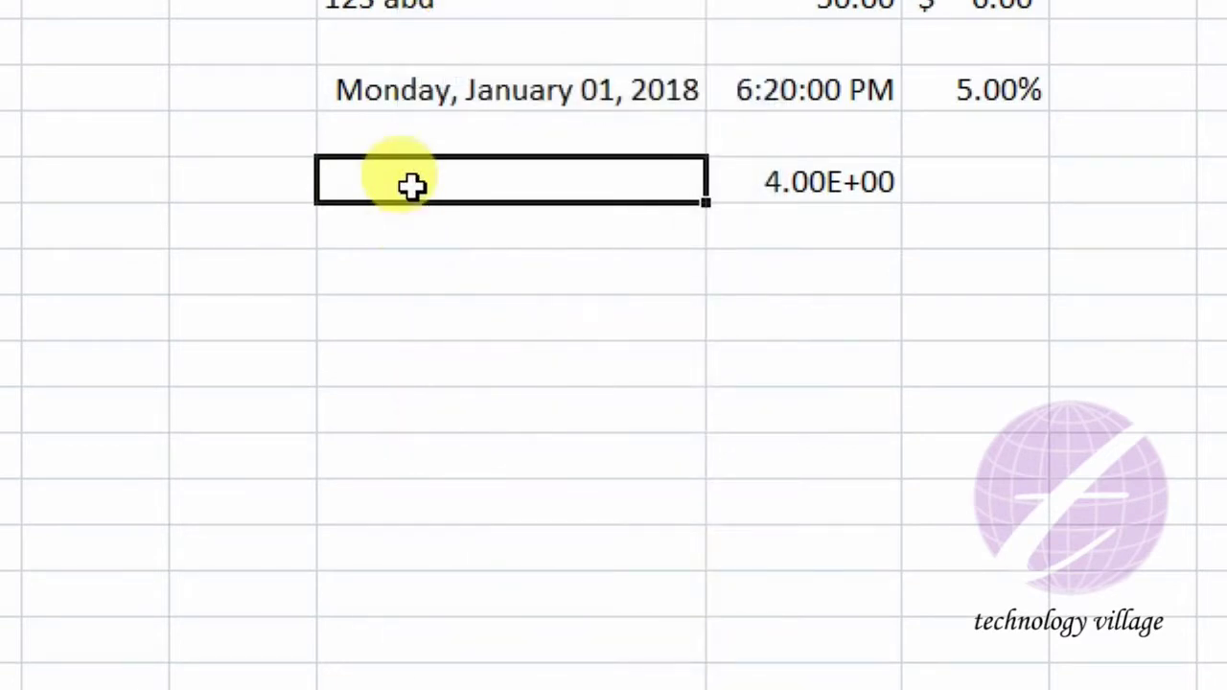
pyautogui.write('This')
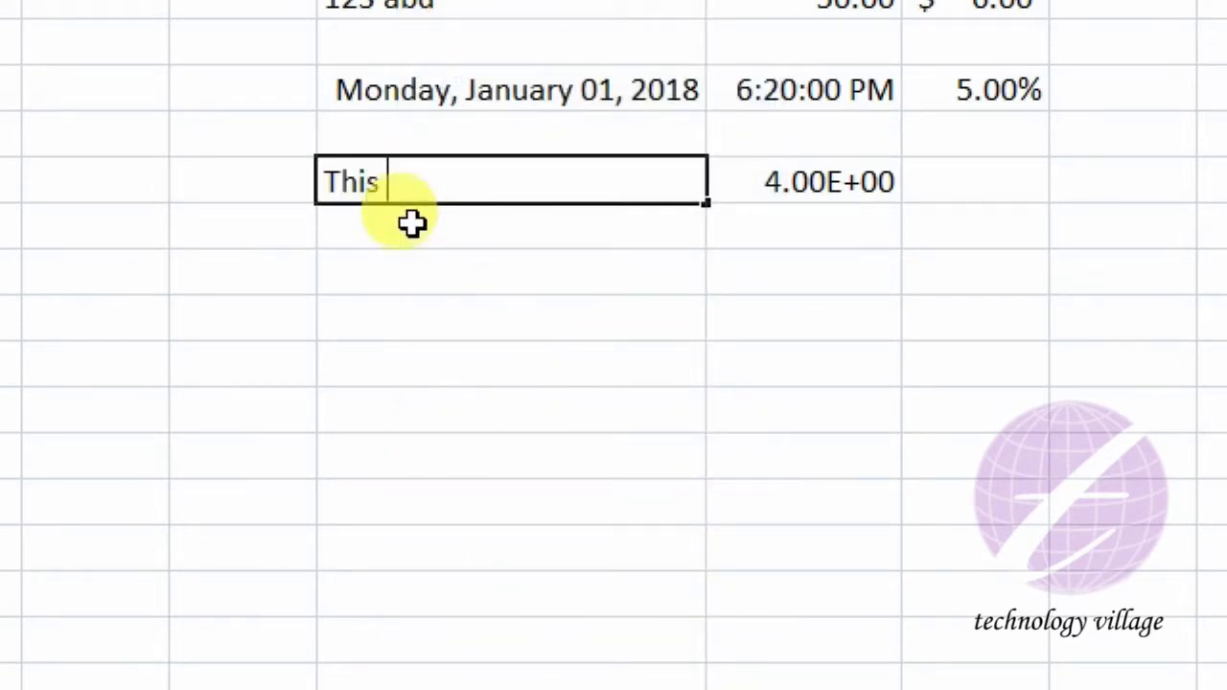
pyautogui.press('Return')
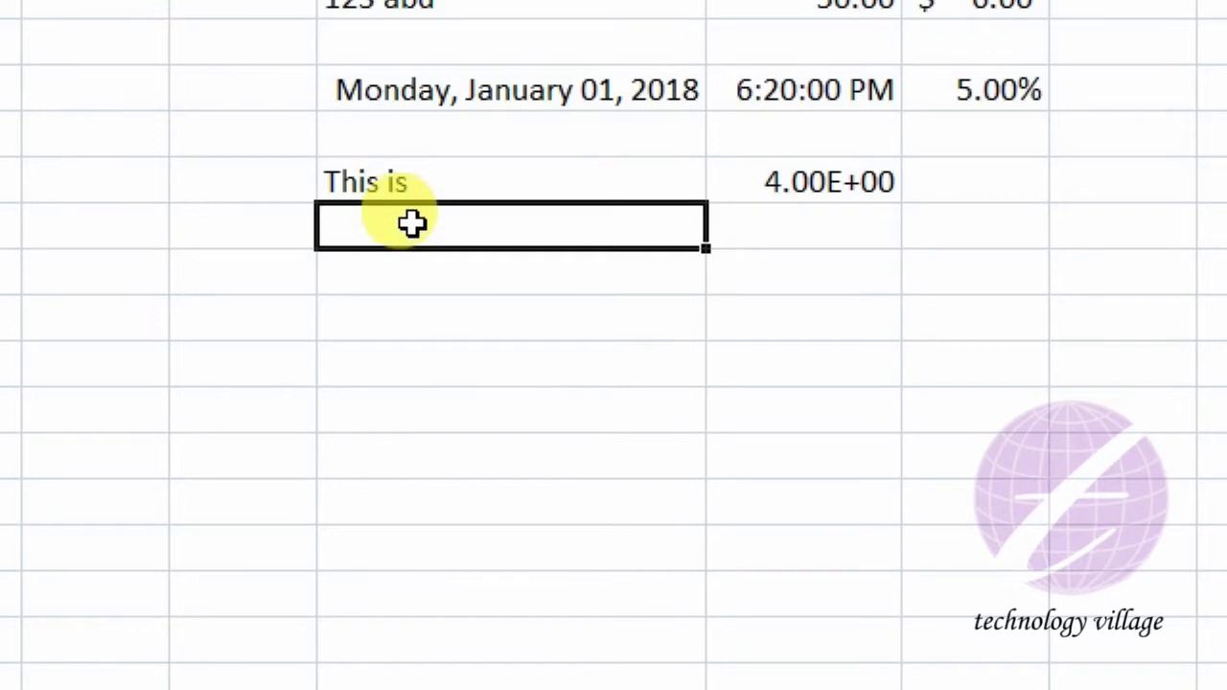
pyautogui.press('Up')
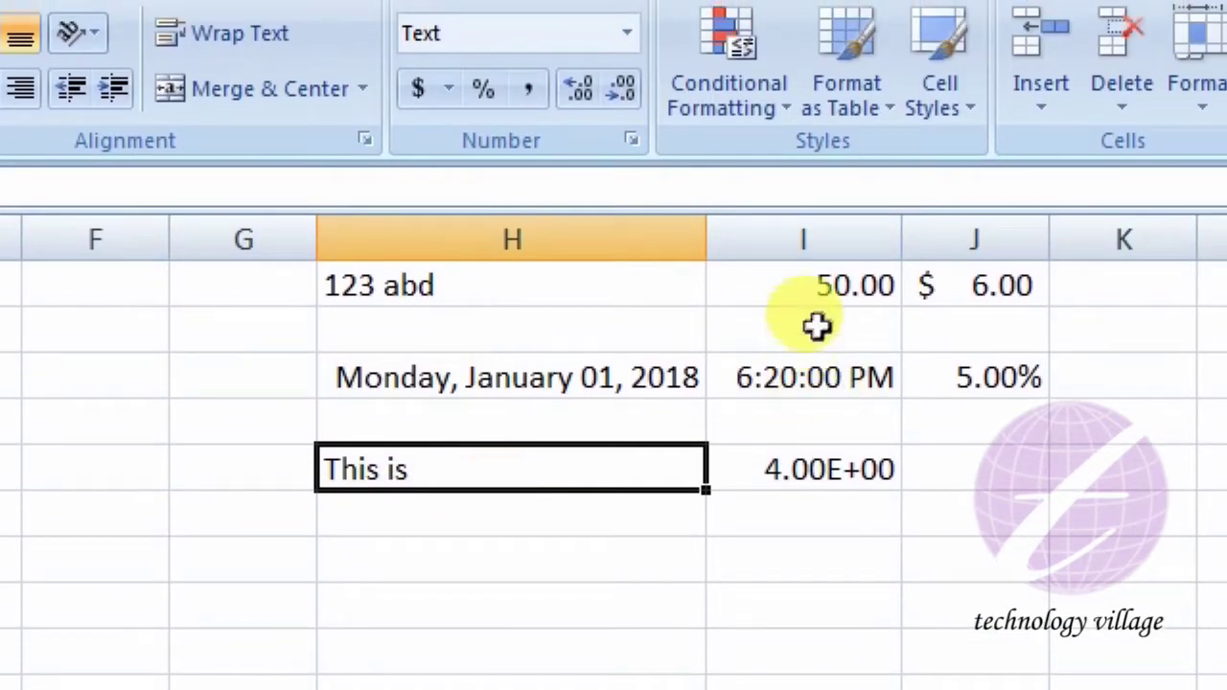
pyautogui.click(821, 292)
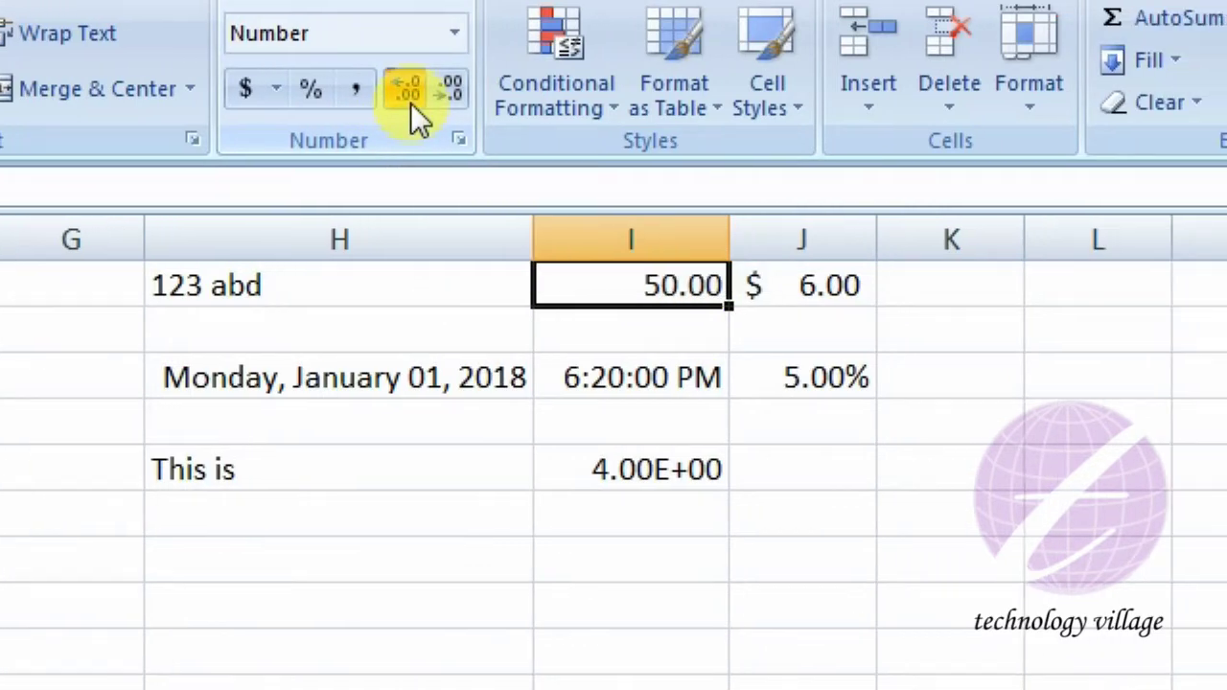
pyautogui.click(437, 103)
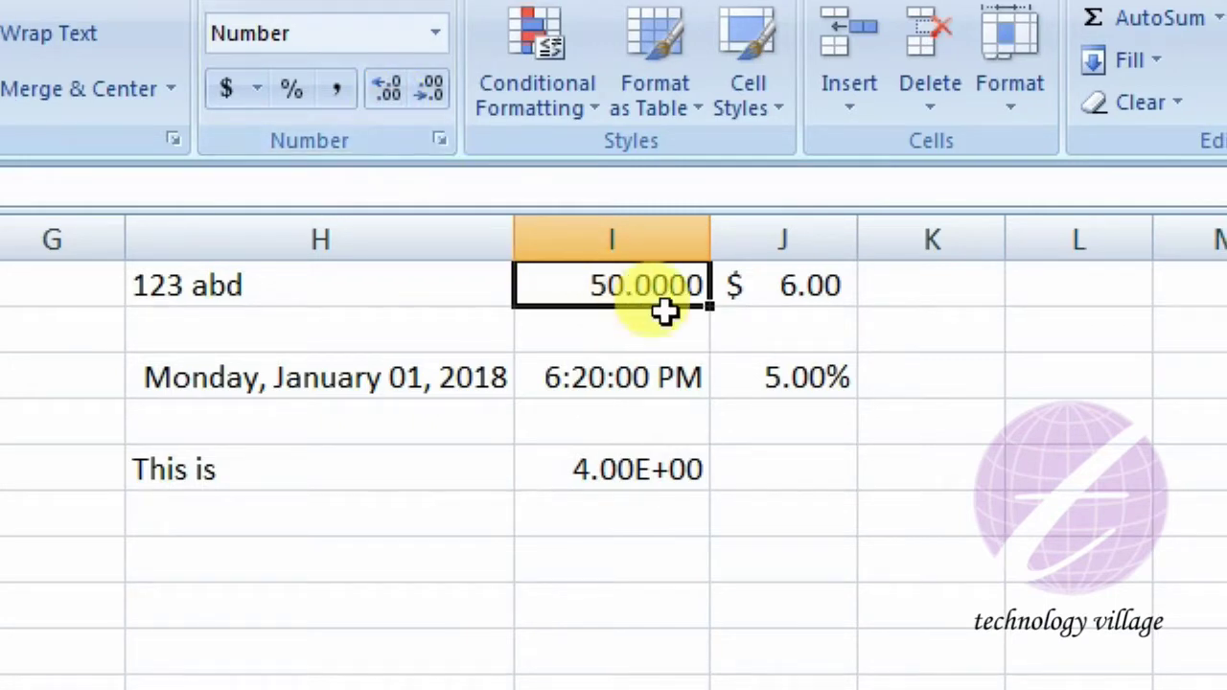
pyautogui.click(433, 81)
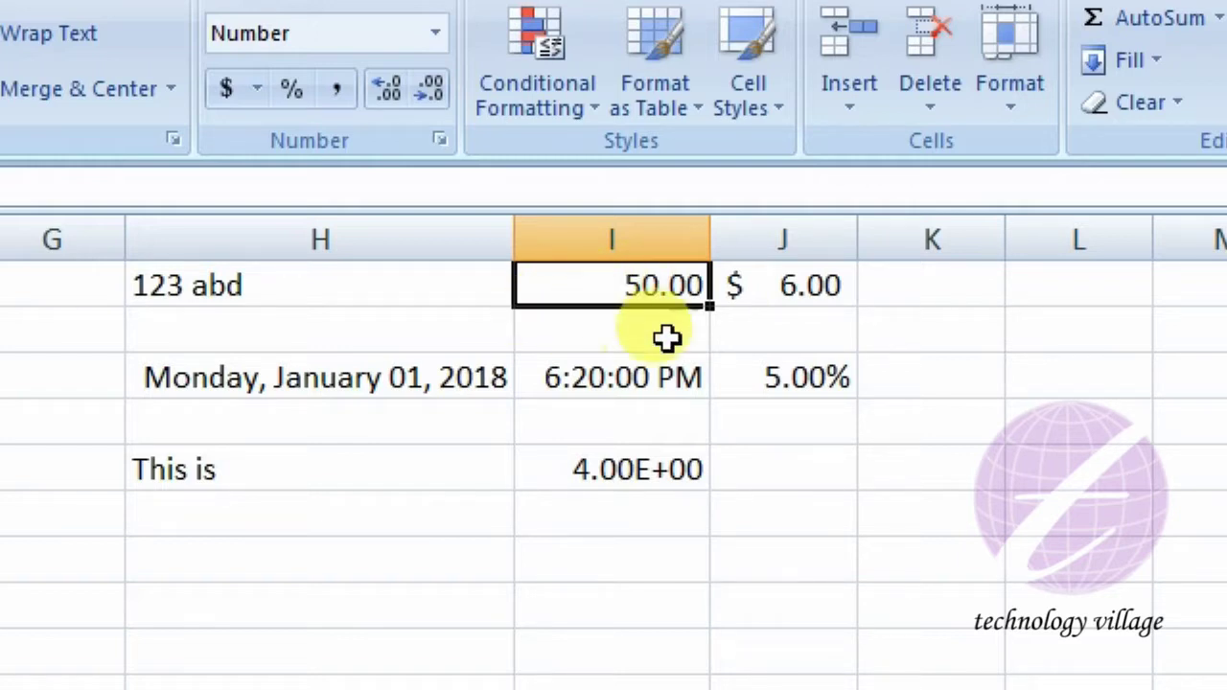
pyautogui.click(450, 558)
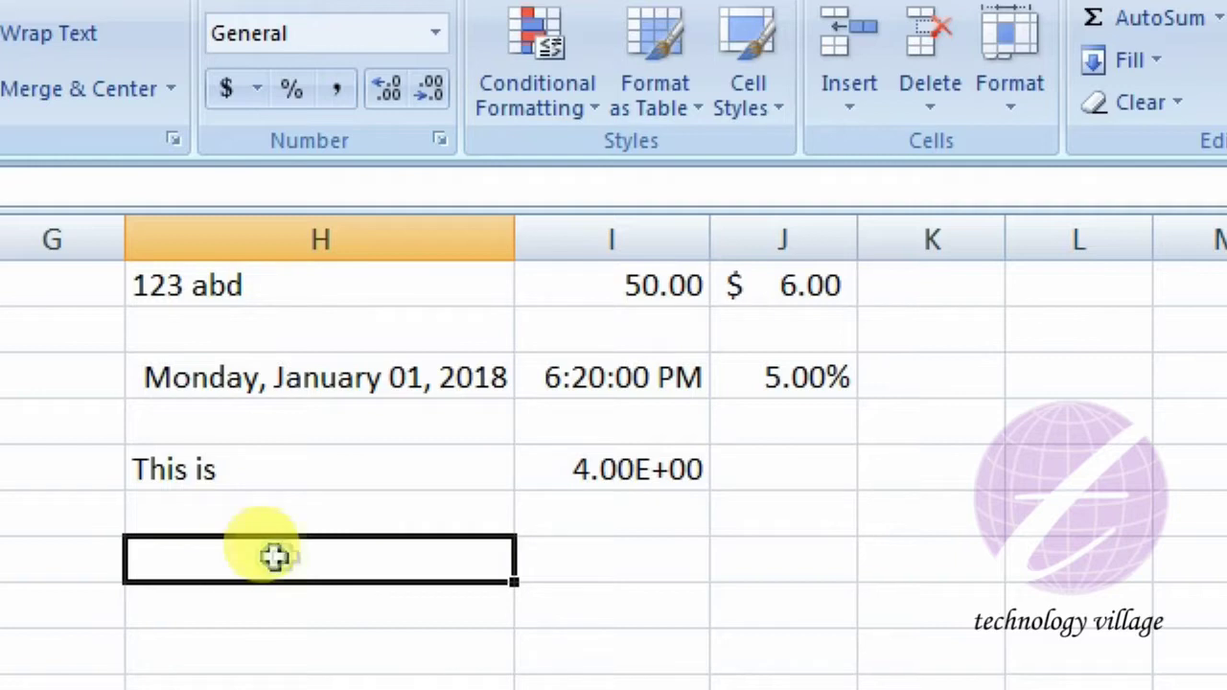
# Step: Enter 186789462 in H7 and apply Comma Style to show 186,789,462.00
pyautogui.write('186789462')
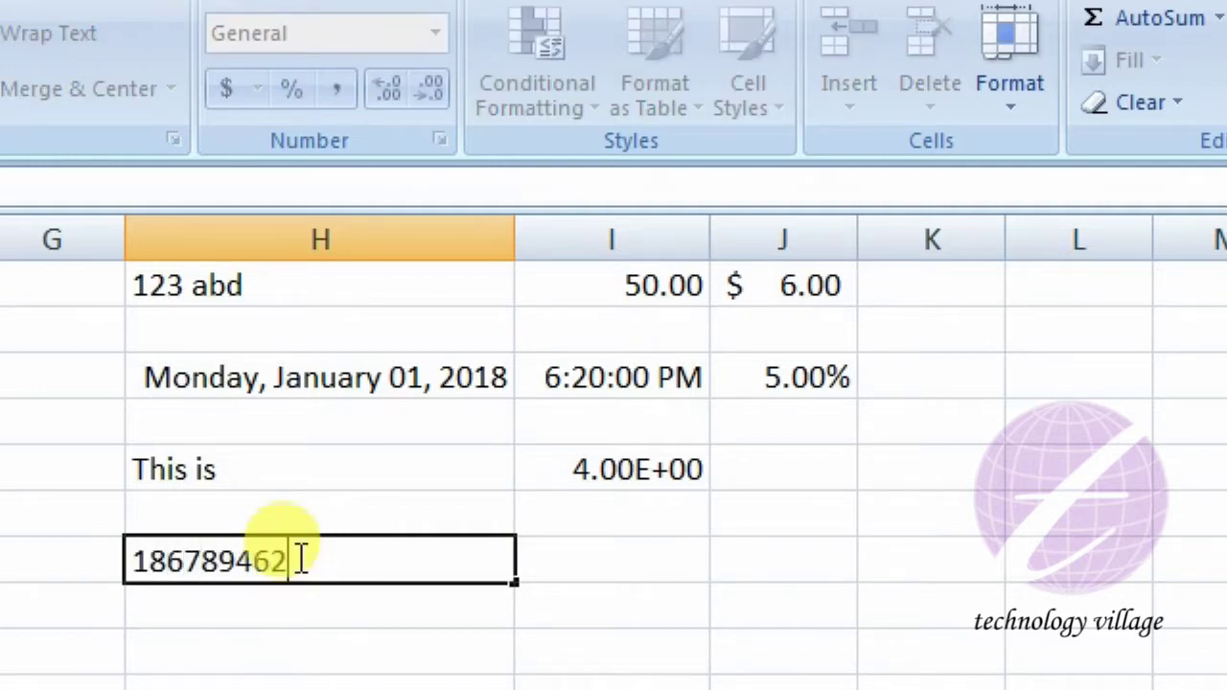
pyautogui.hotkey('ctrl', 'Return')
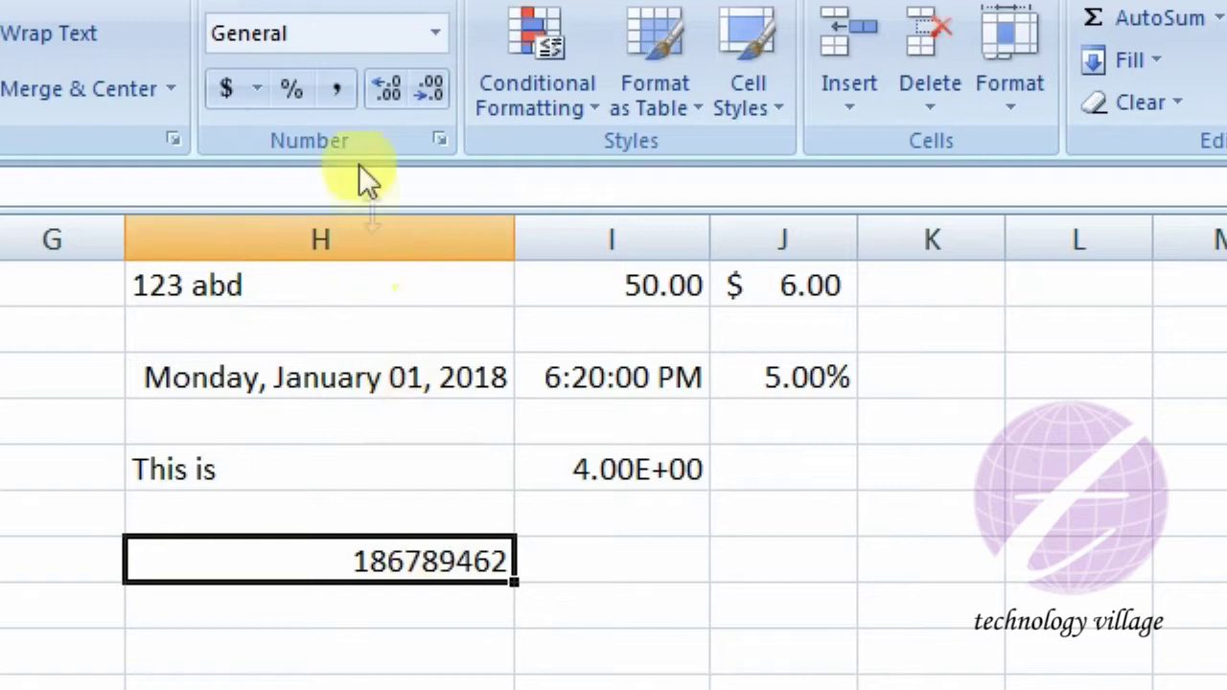
pyautogui.click(332, 97)
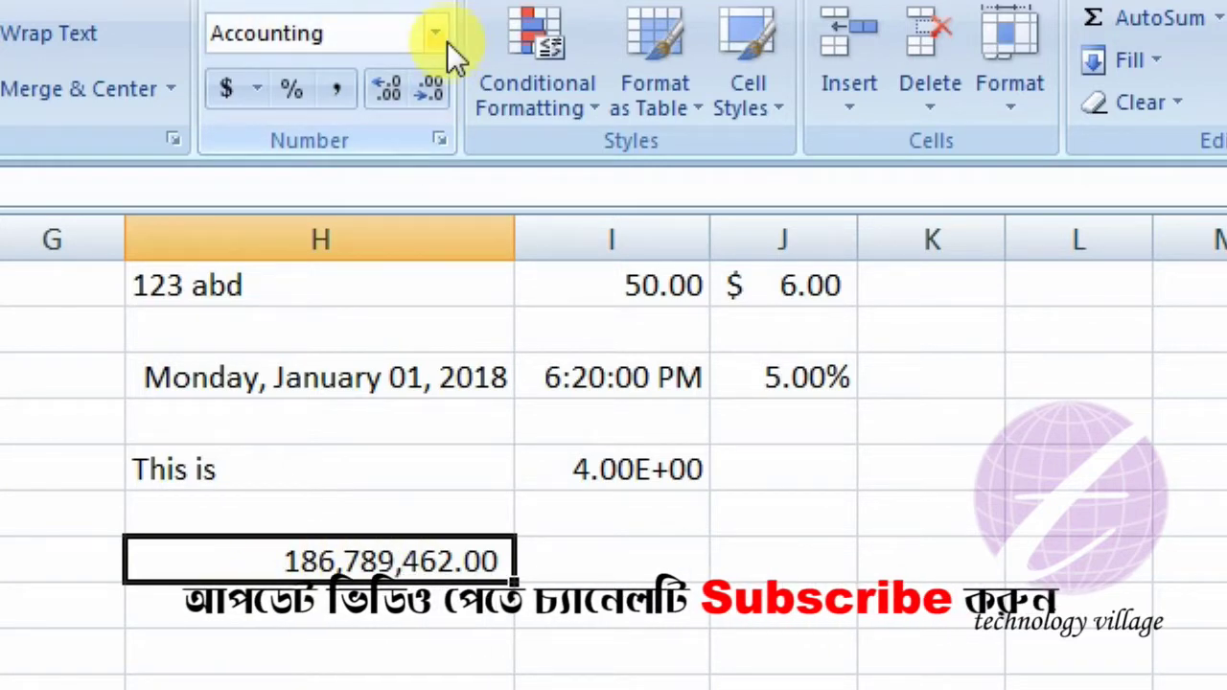
pyautogui.click(777, 369)
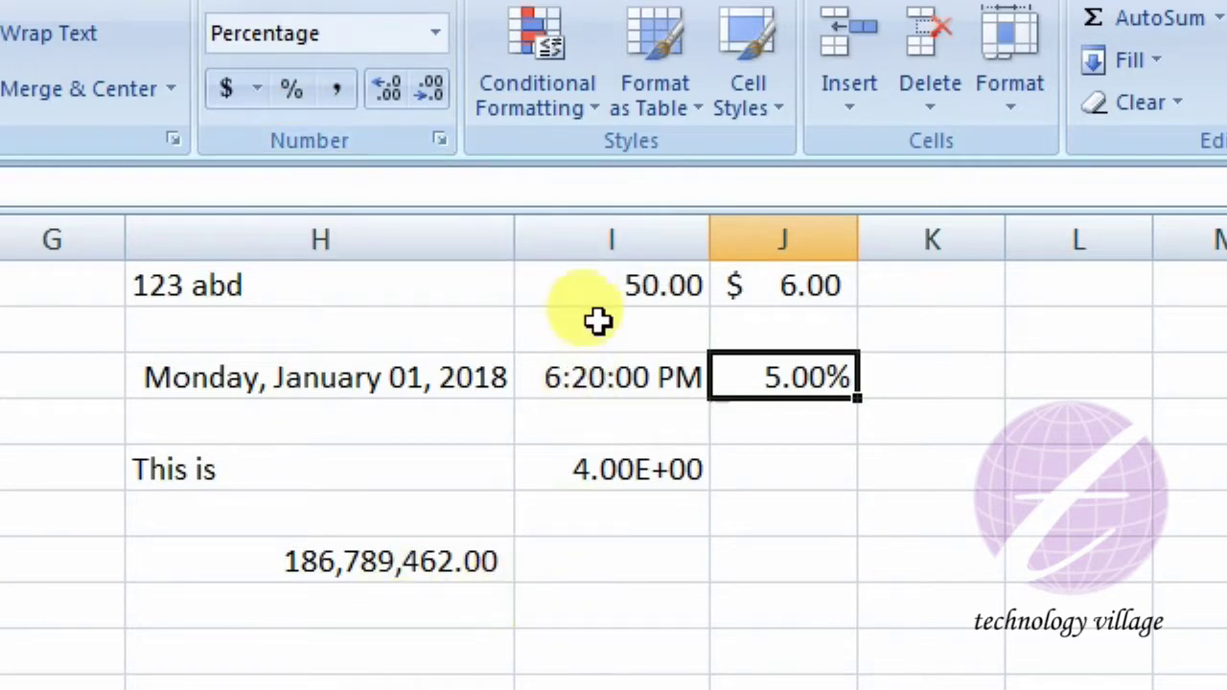
# Step: Change J1's accounting symbol from $ to € Euro, showing € 6.00
pyautogui.click(738, 287)
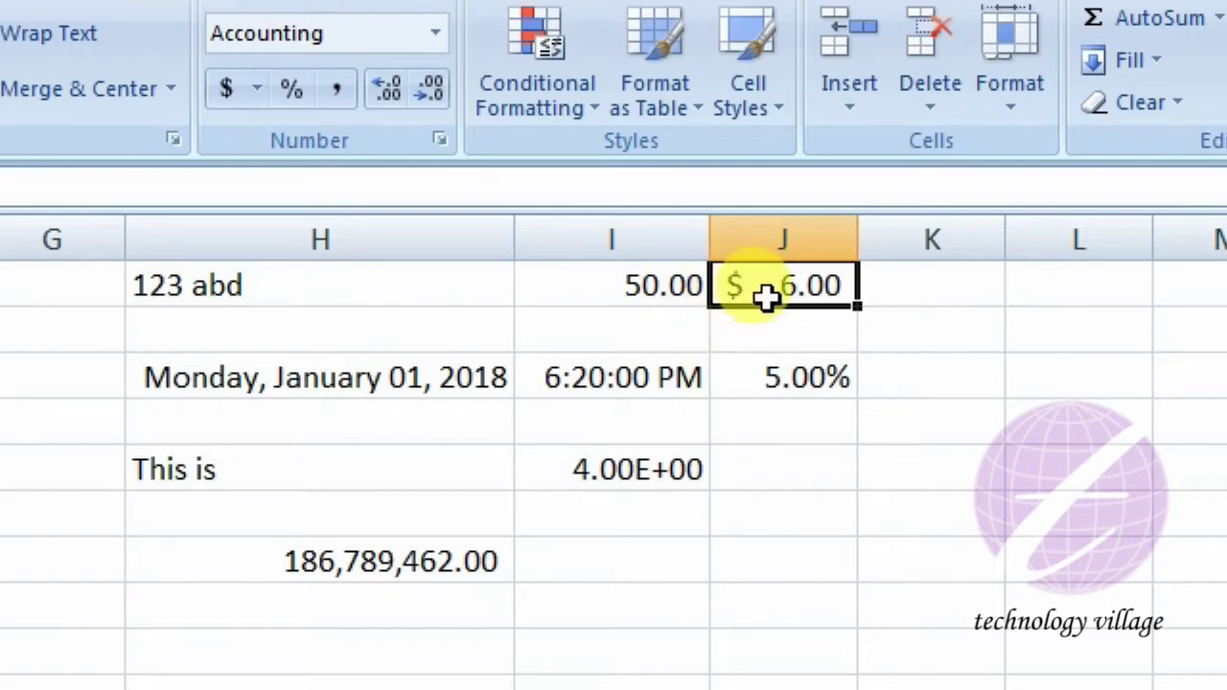
pyautogui.click(253, 91)
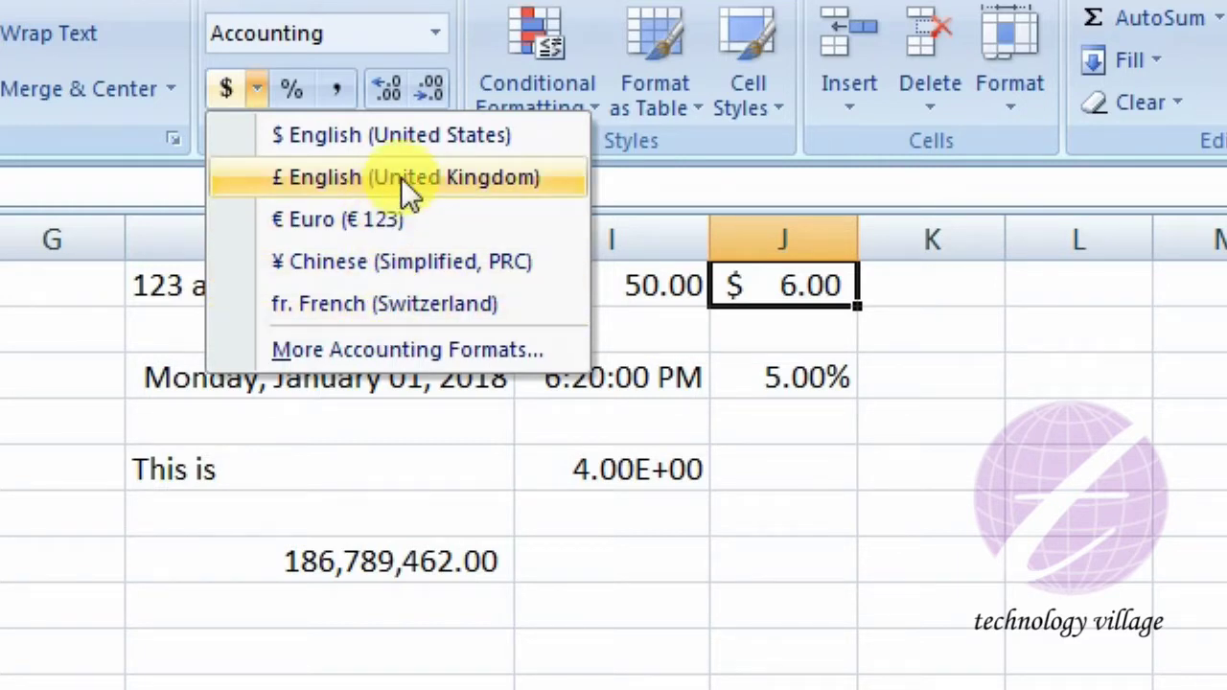
pyautogui.click(330, 219)
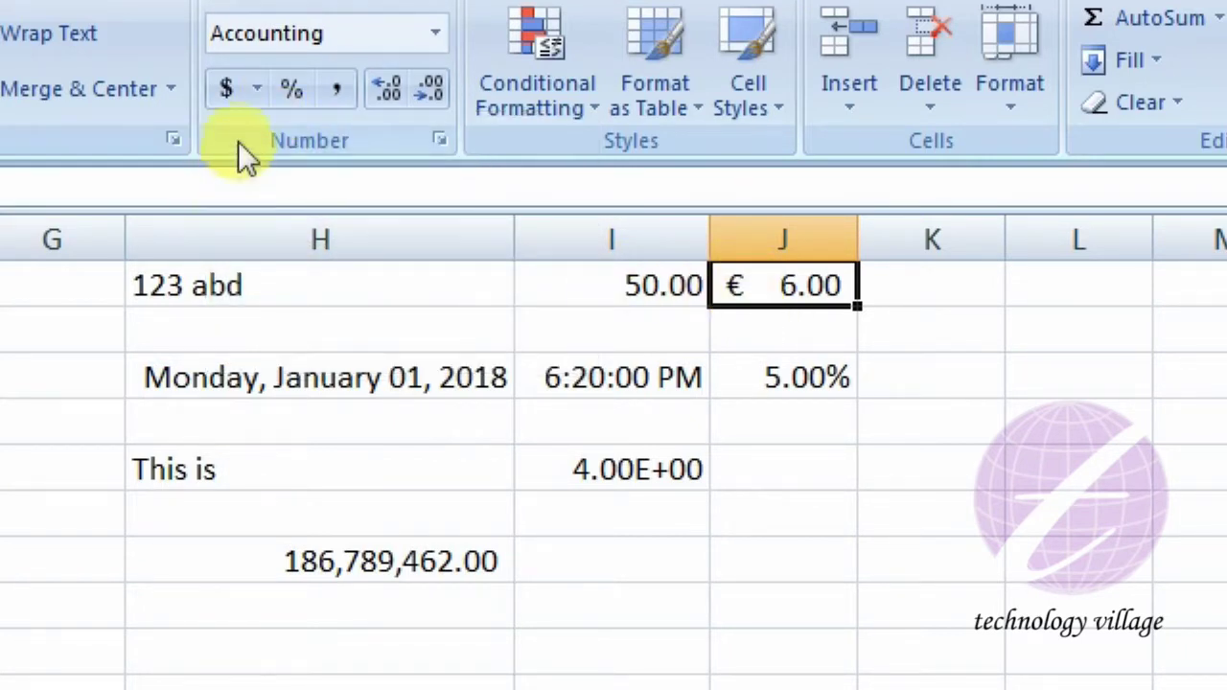
pyautogui.click(260, 96)
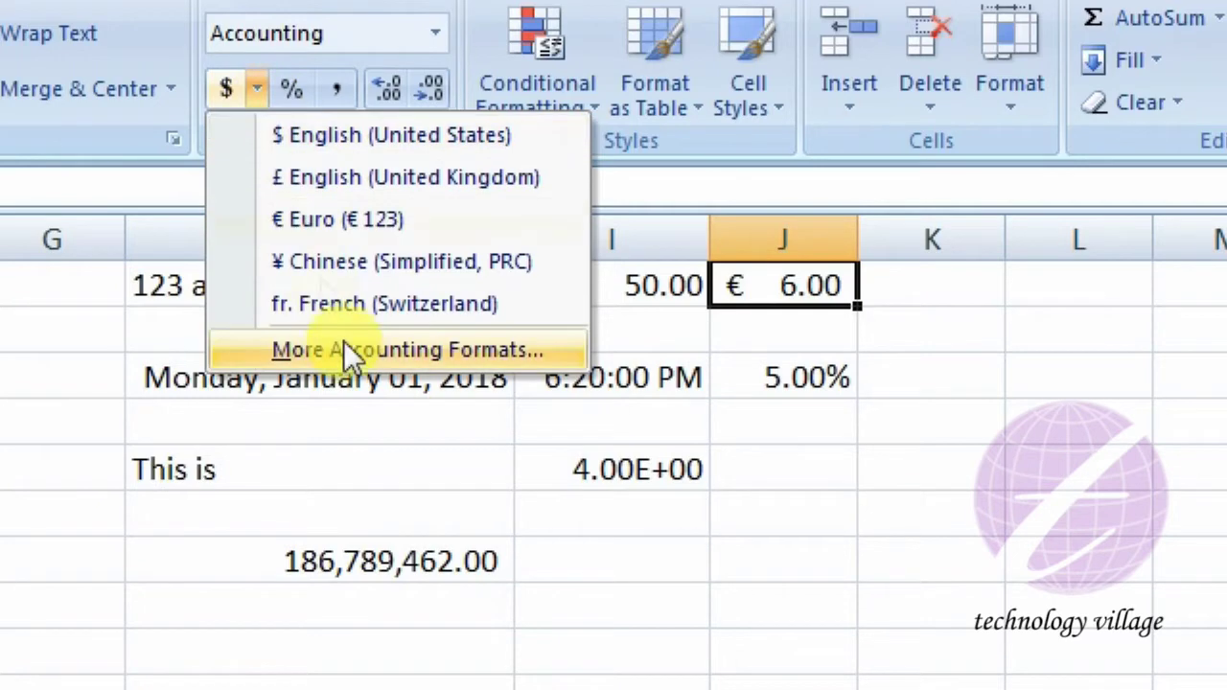
# Step: Apply an accounting format with the £ Scottish Gaelic symbol to cell J1
pyautogui.click(391, 350)
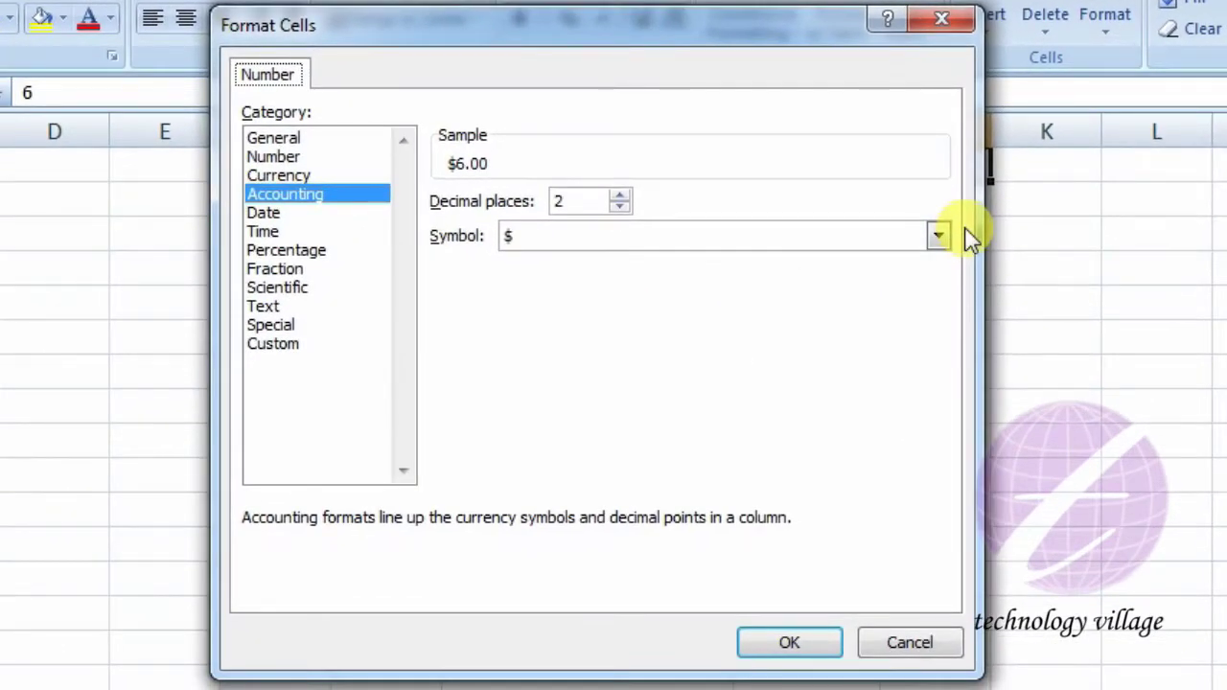
pyautogui.click(938, 237)
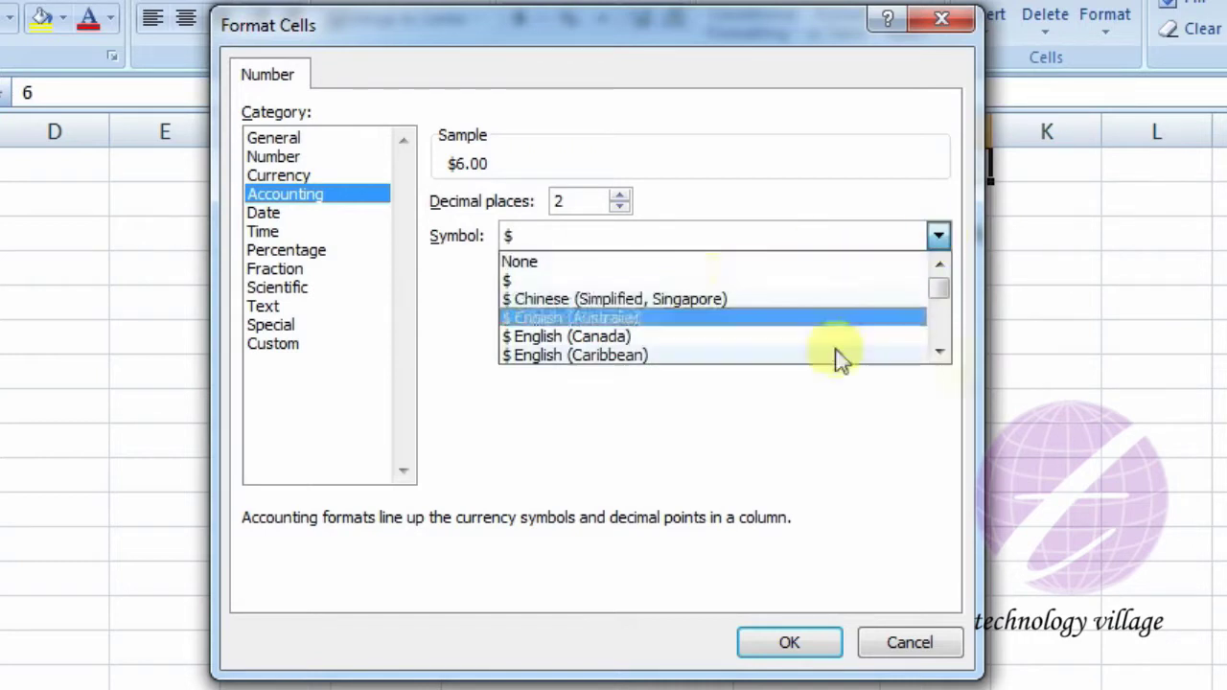
pyautogui.click(936, 354)
pyautogui.click(937, 354)
pyautogui.click(937, 354)
pyautogui.click(936, 354)
pyautogui.click(936, 353)
pyautogui.click(936, 354)
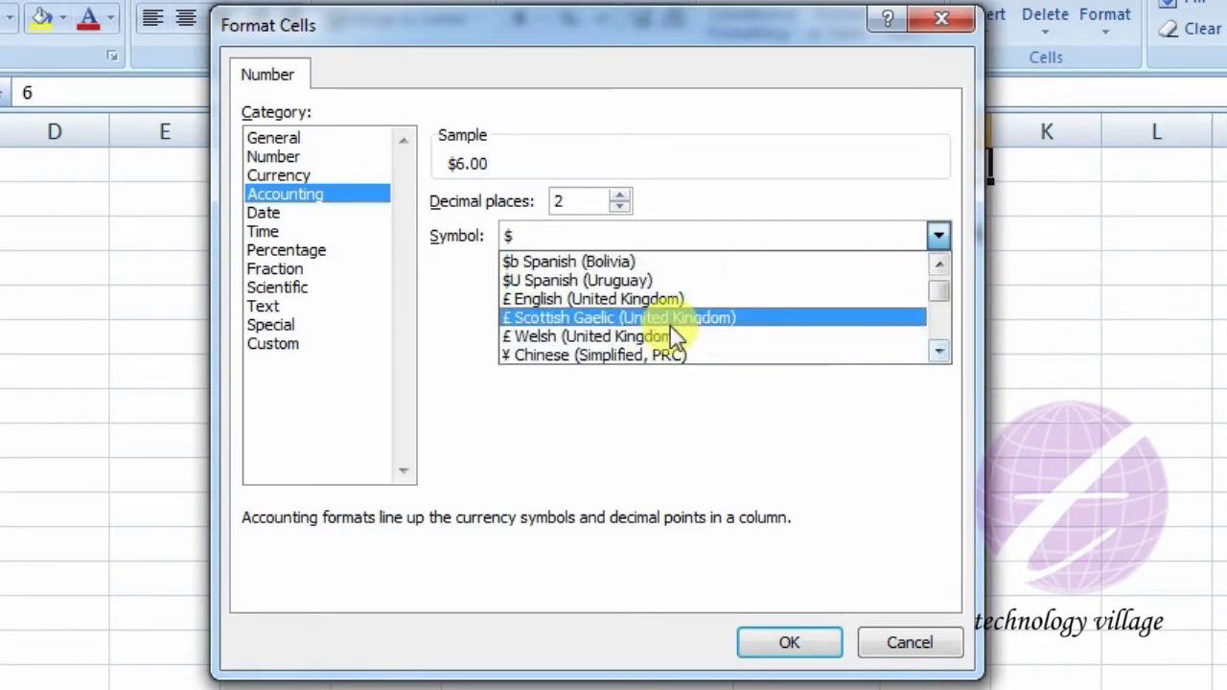
pyautogui.click(622, 323)
pyautogui.click(785, 649)
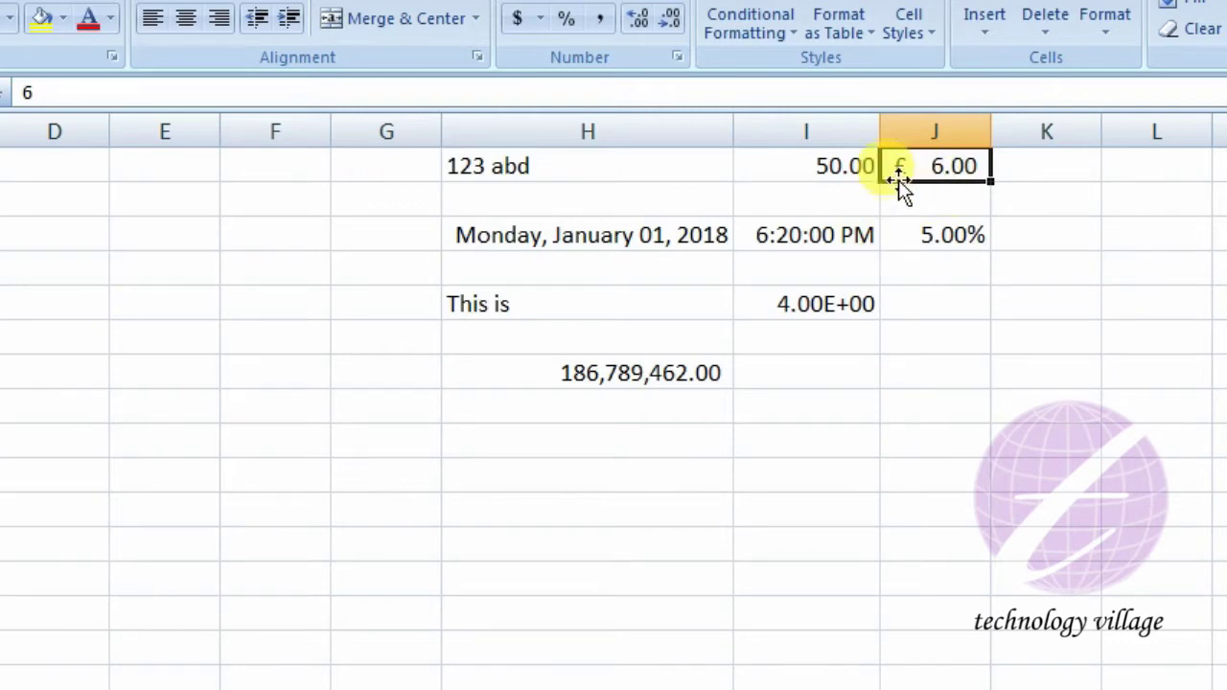
# Step: Change J1's accounting symbol to None so it shows plain 6.00
pyautogui.click(540, 18)
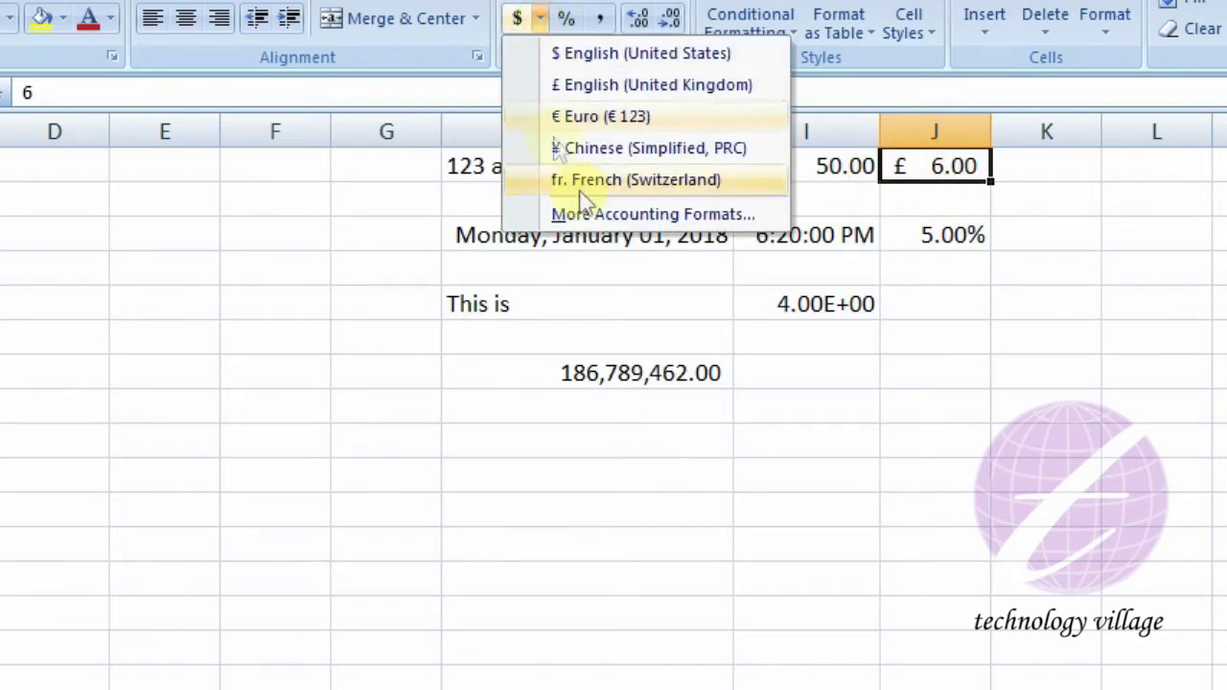
pyautogui.click(616, 216)
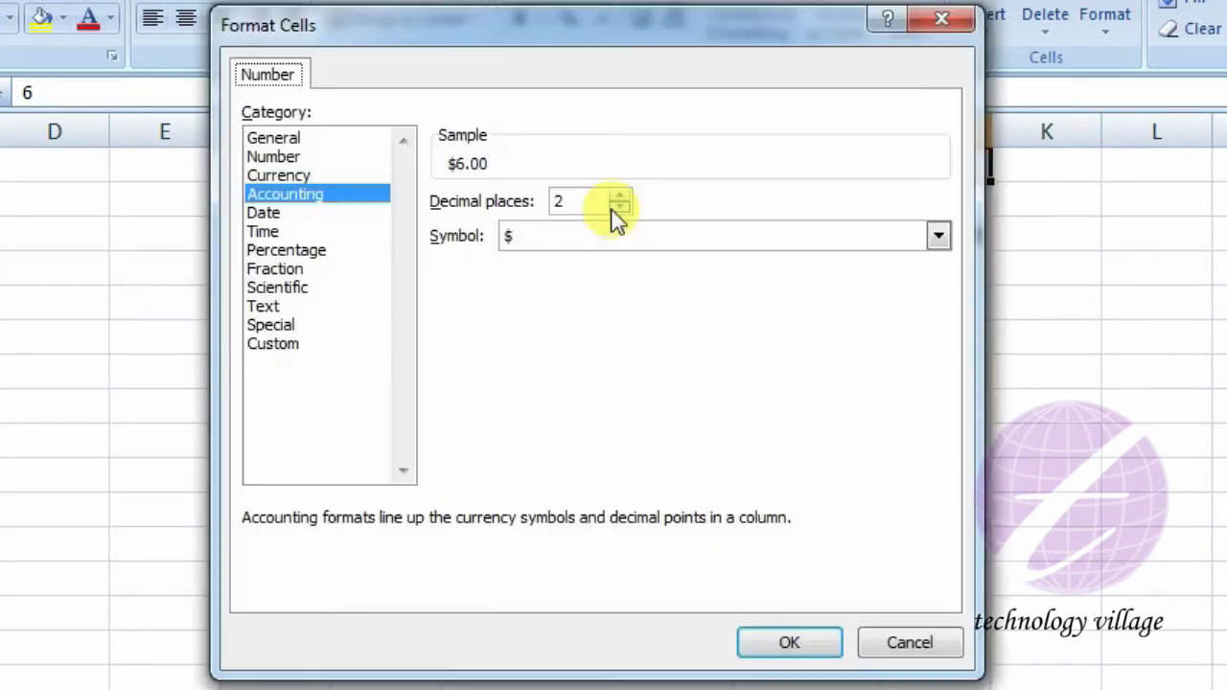
pyautogui.click(652, 241)
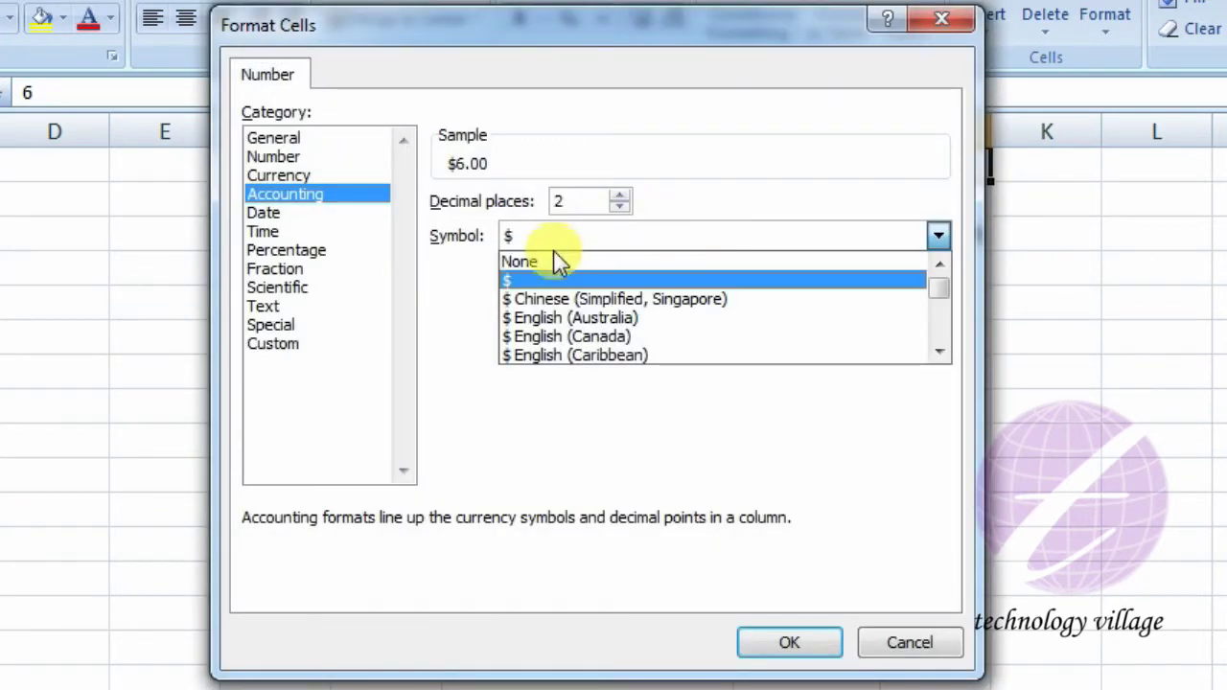
pyautogui.click(523, 261)
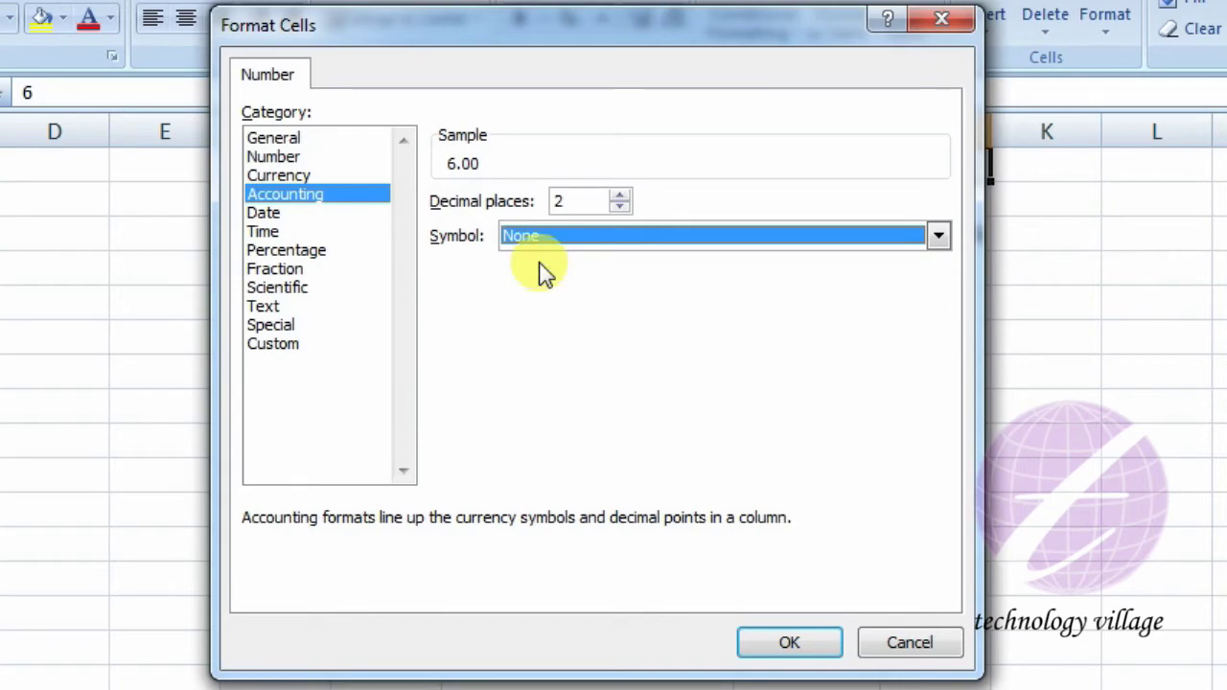
pyautogui.click(778, 645)
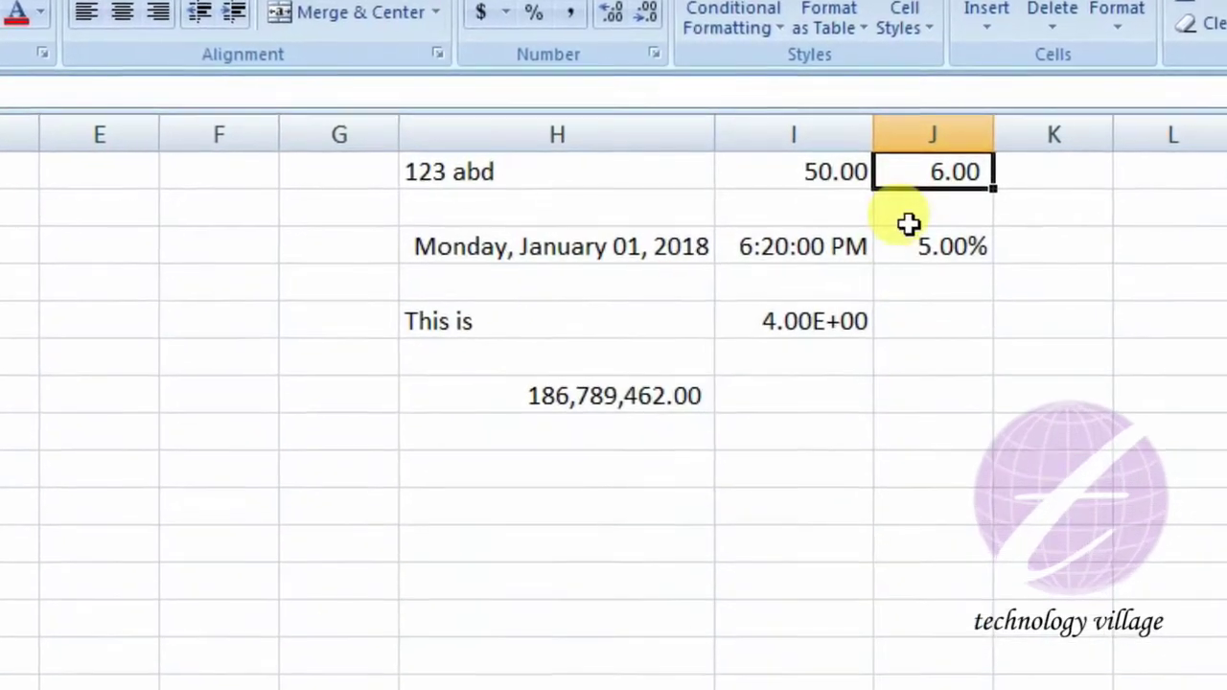